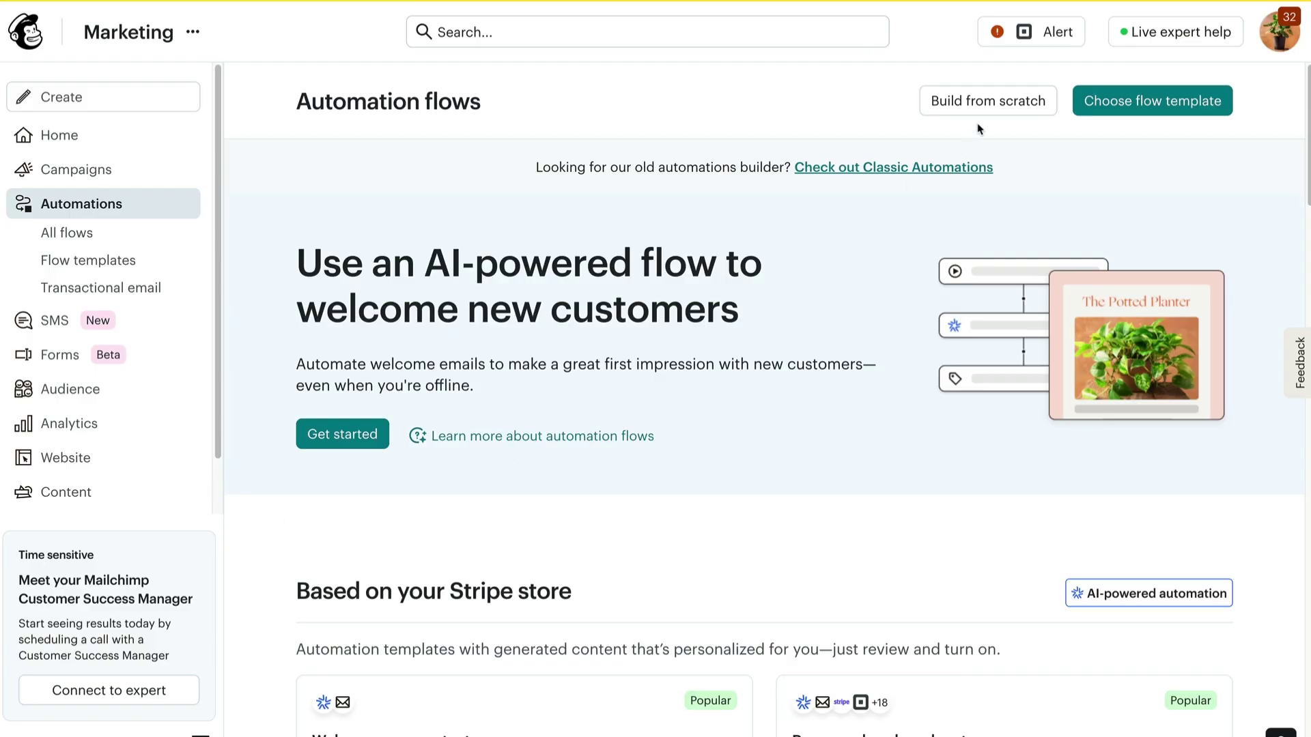
# Start a new automation flow using Build from scratch on the Automation flows page.
pyautogui.click(996, 108)
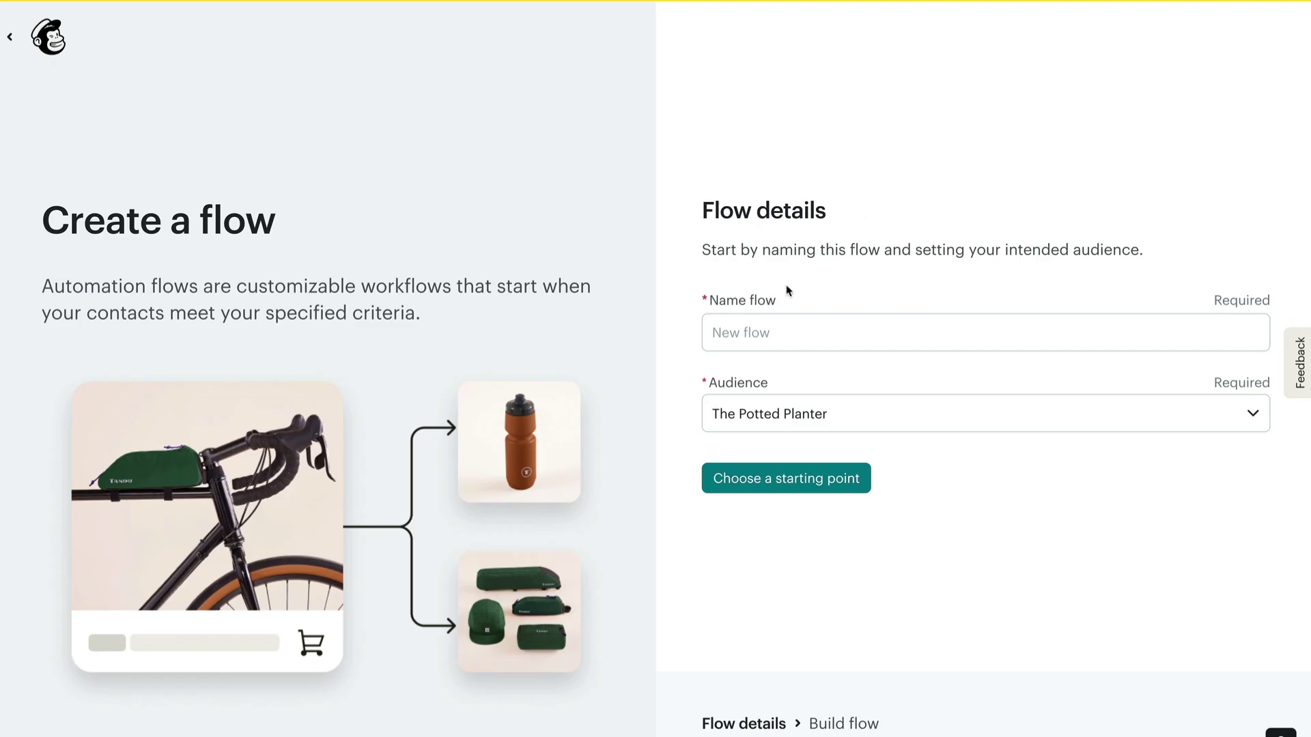
# Name the flow 'Welcome Flow' with The Potted Planter as its audience, then continue to starting points.
pyautogui.click(746, 325)
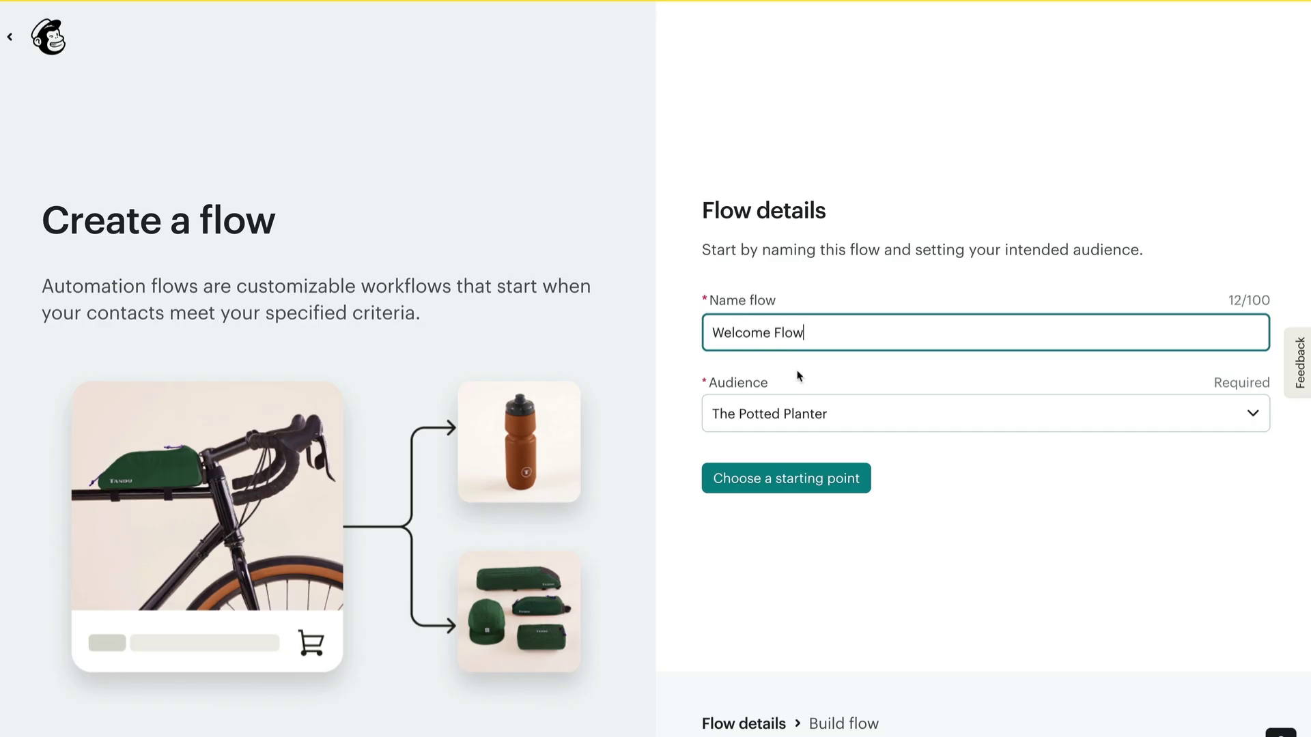
pyautogui.click(864, 407)
pyautogui.click(869, 447)
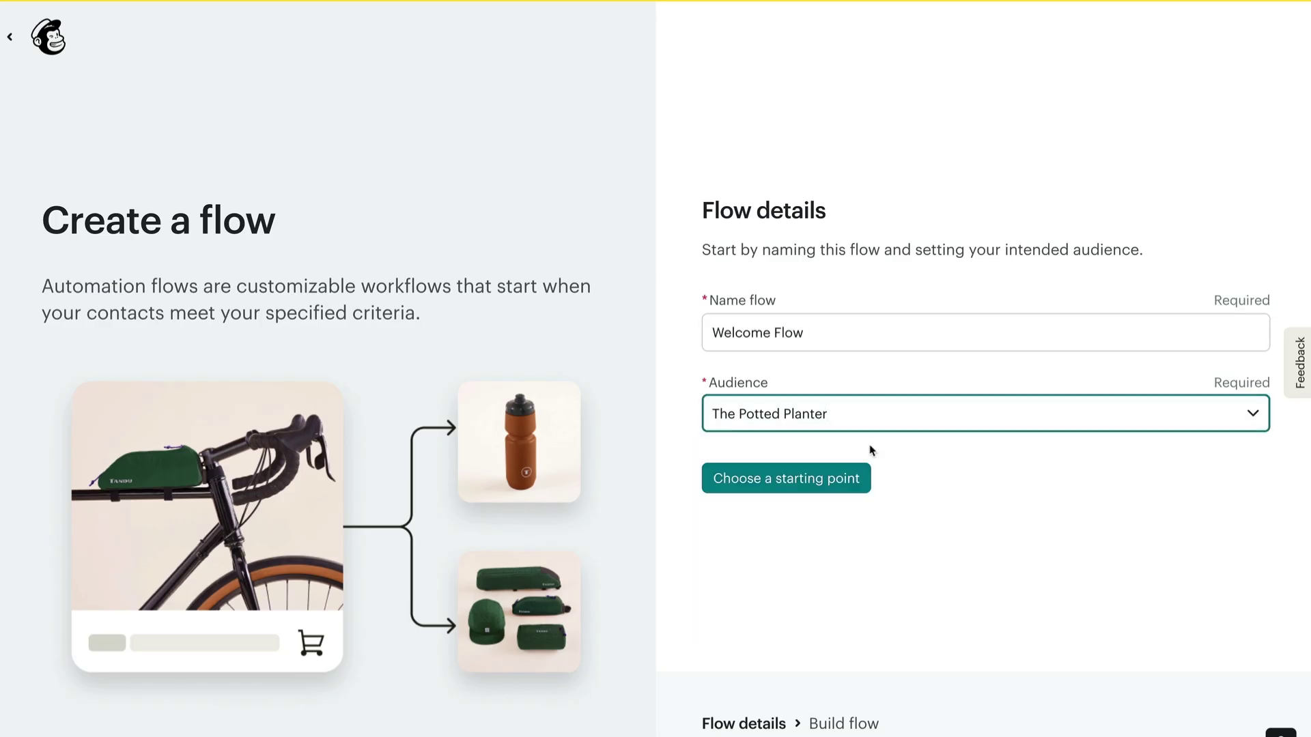
pyautogui.click(838, 480)
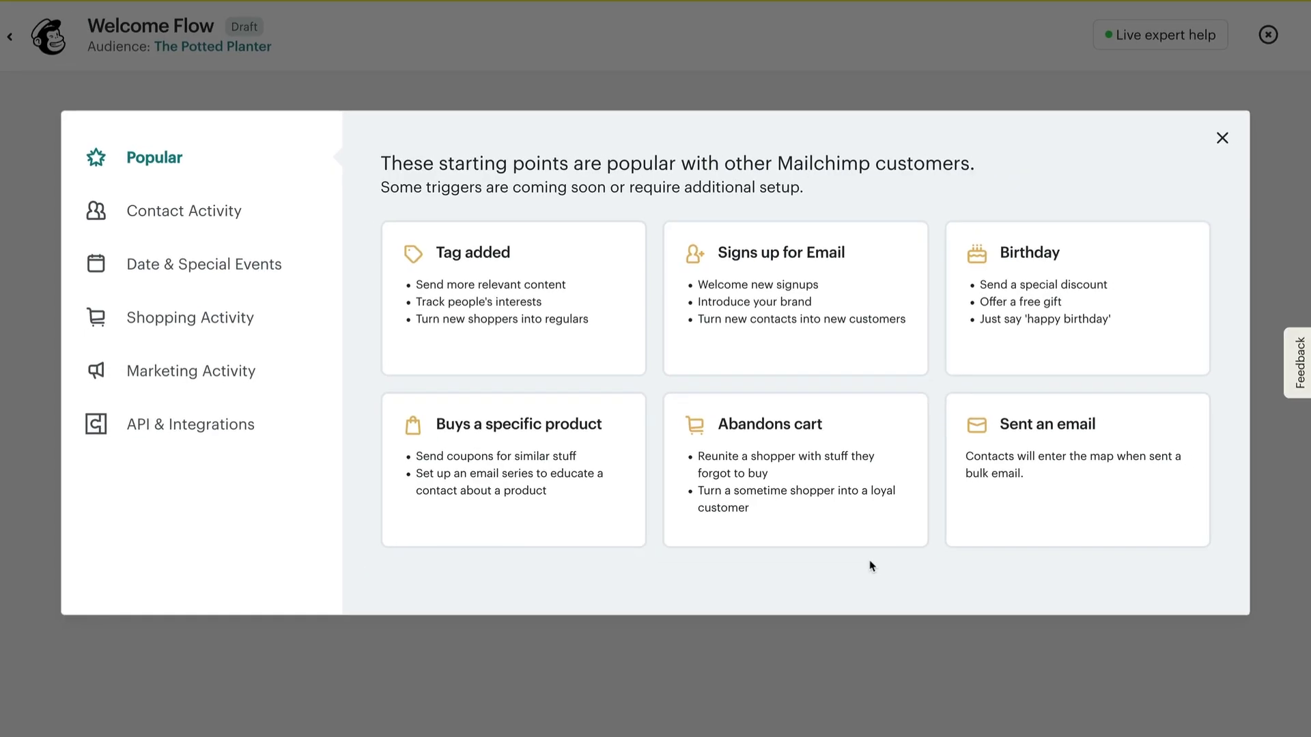
# Browse the trigger categories and choose Signs up for Email as the flow's trigger.
pyautogui.click(295, 214)
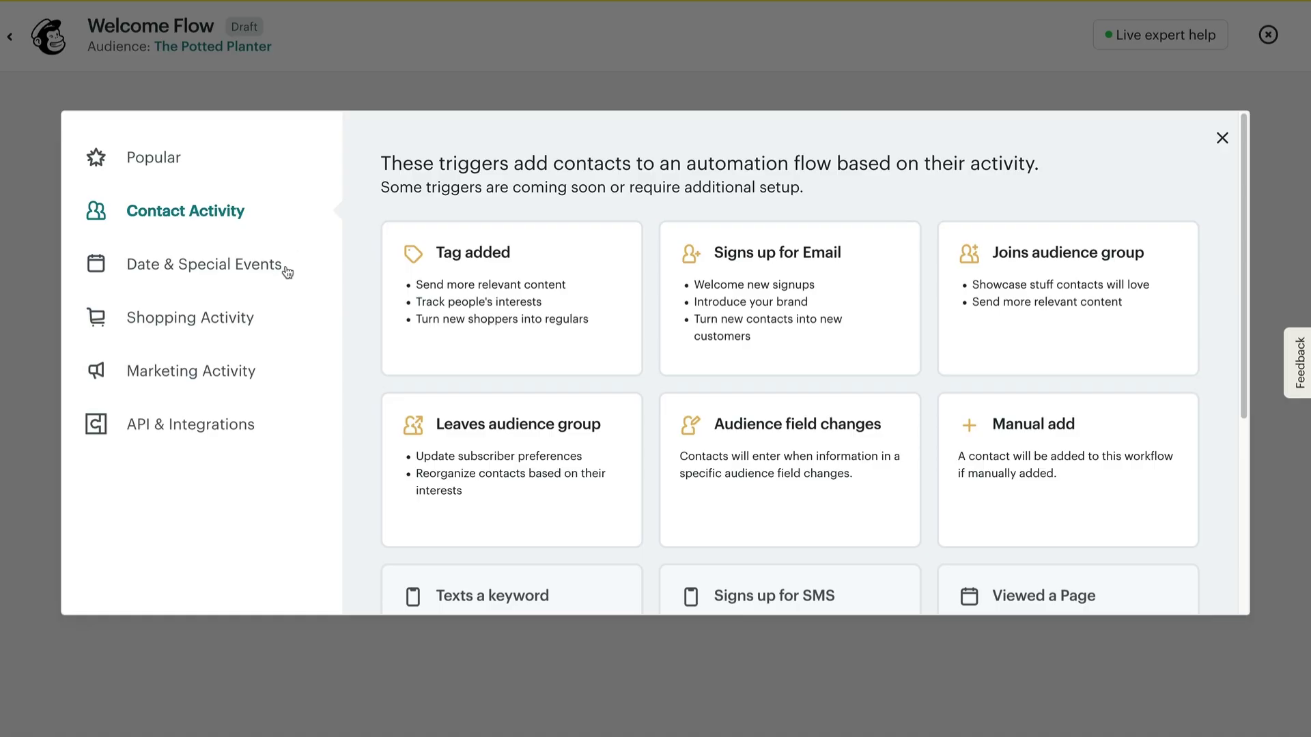
pyautogui.click(271, 323)
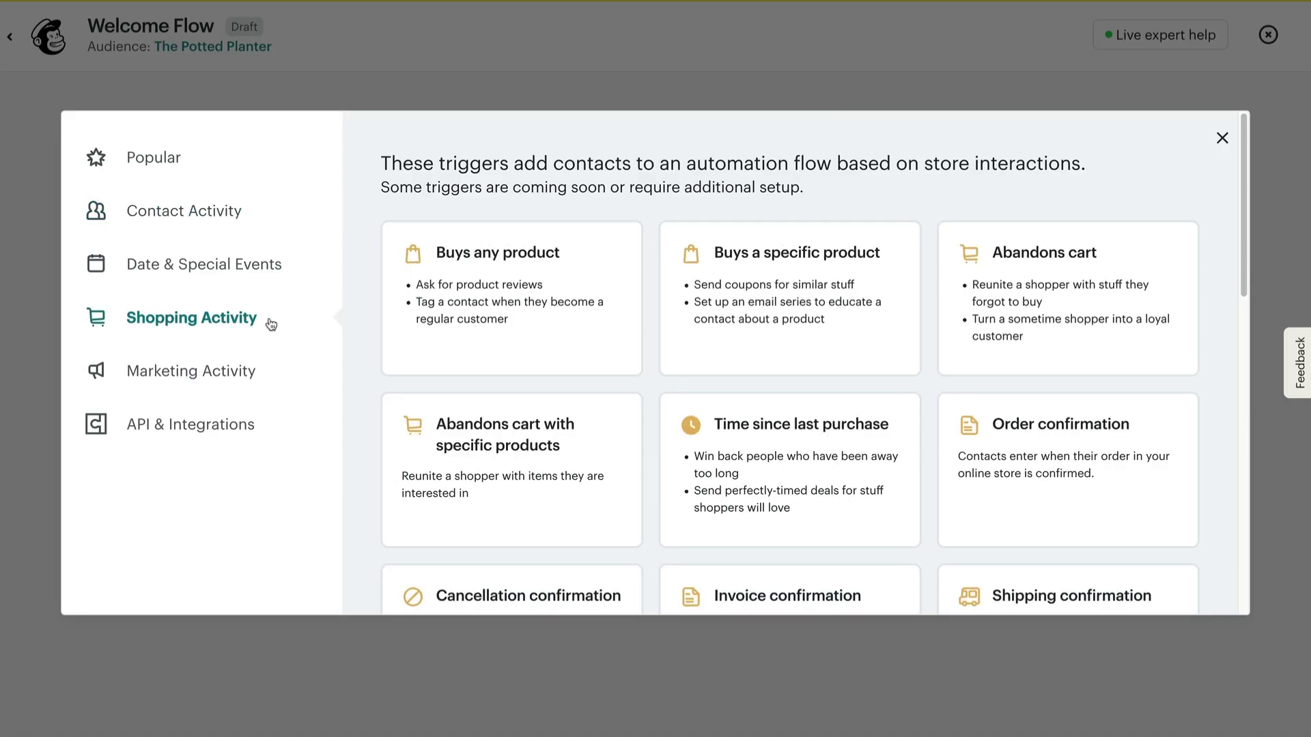
pyautogui.click(178, 168)
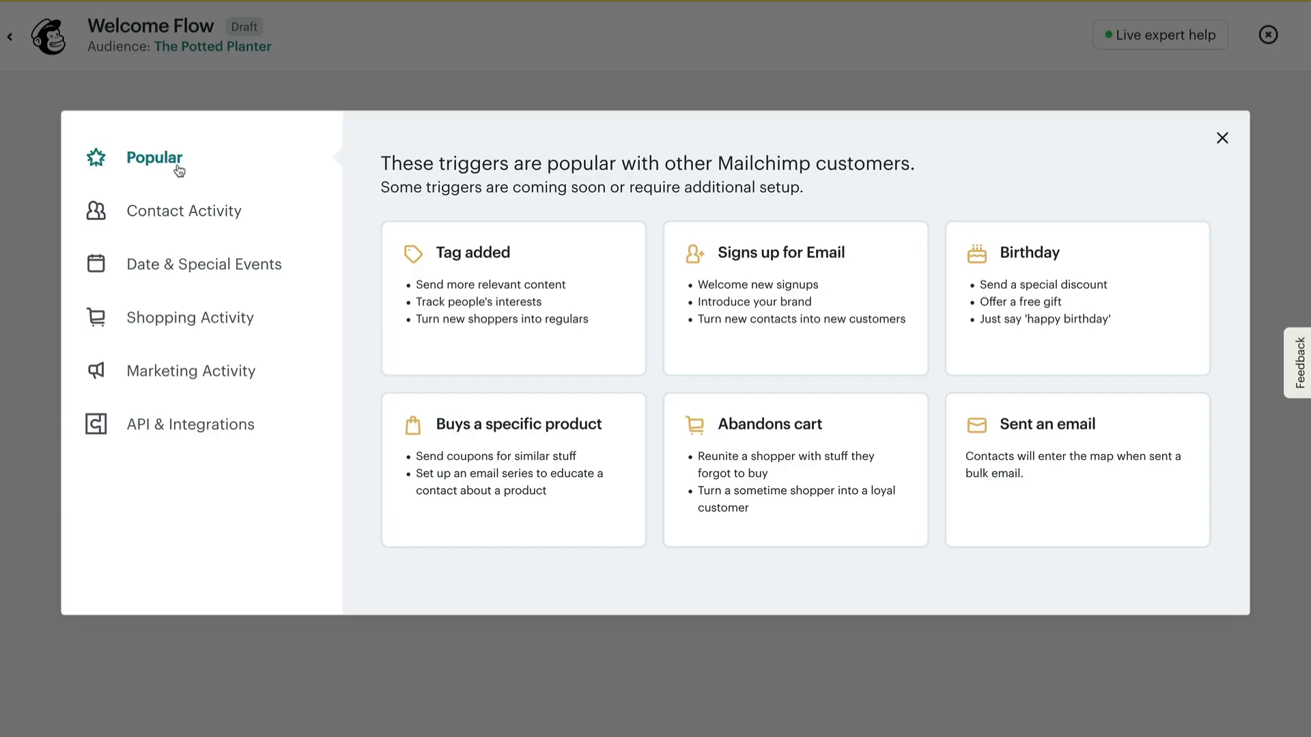
pyautogui.click(768, 298)
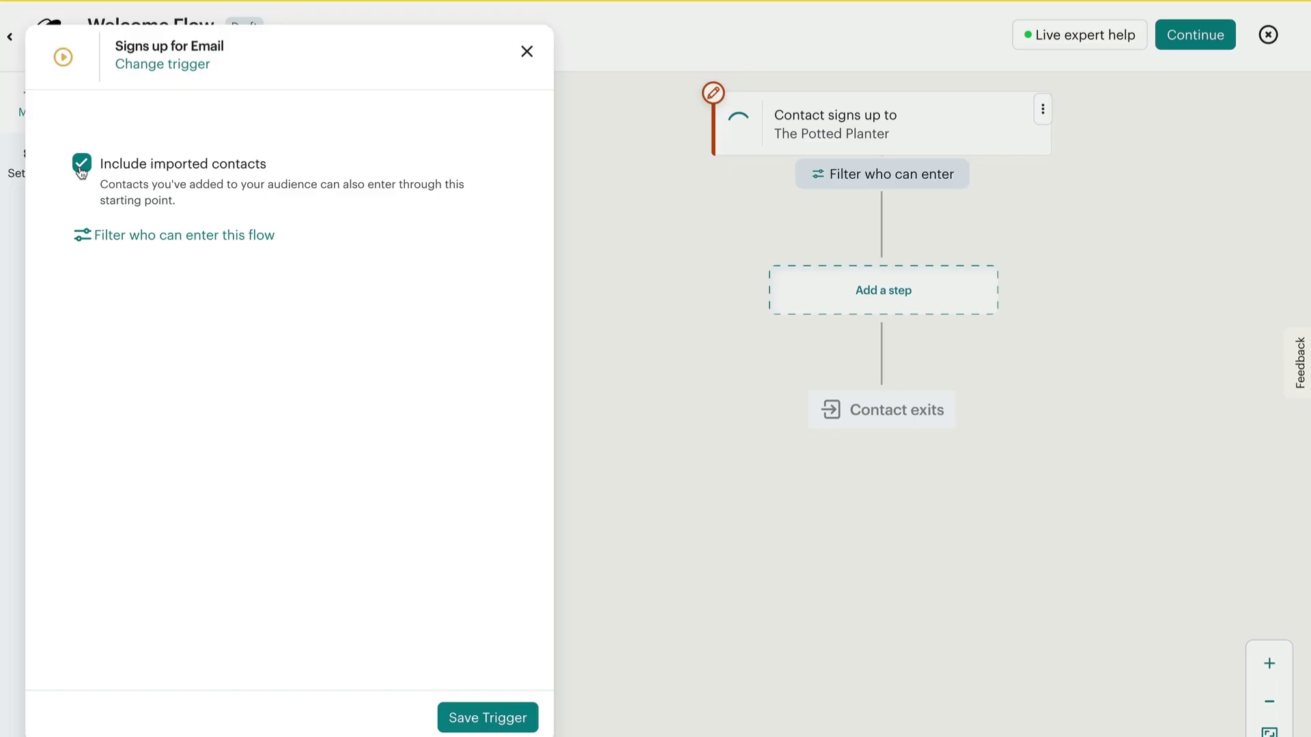
# Limit flow entry to contacts tagged Plant Lovers and apply the segment.
pyautogui.click(162, 235)
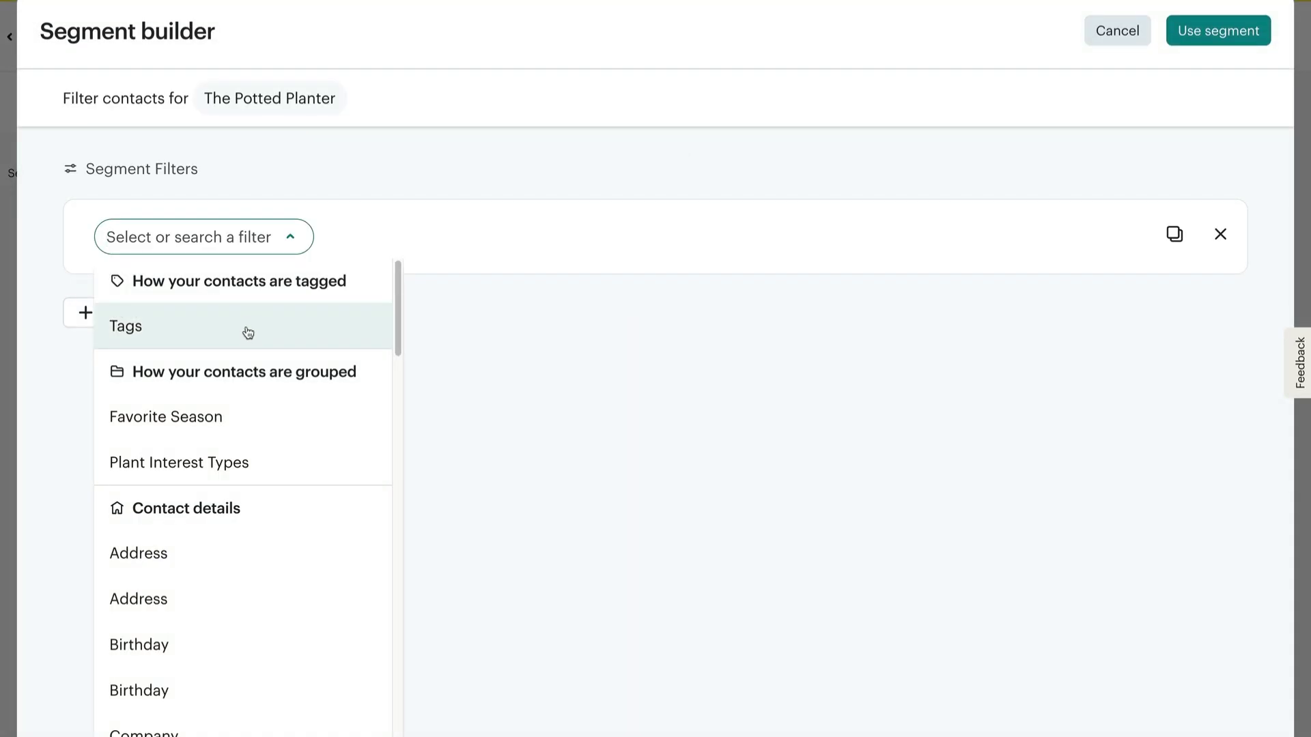
pyautogui.scroll(-4, 298, 413)
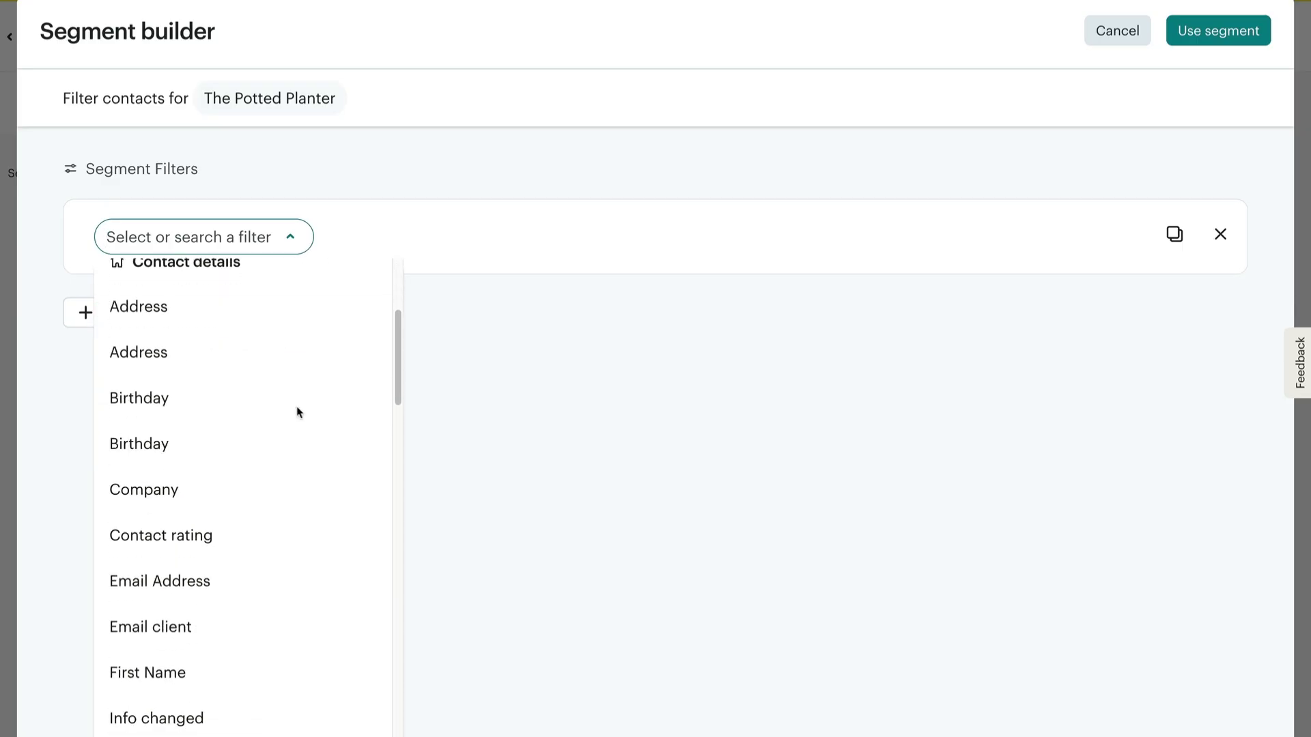
pyautogui.scroll(-6, 299, 412)
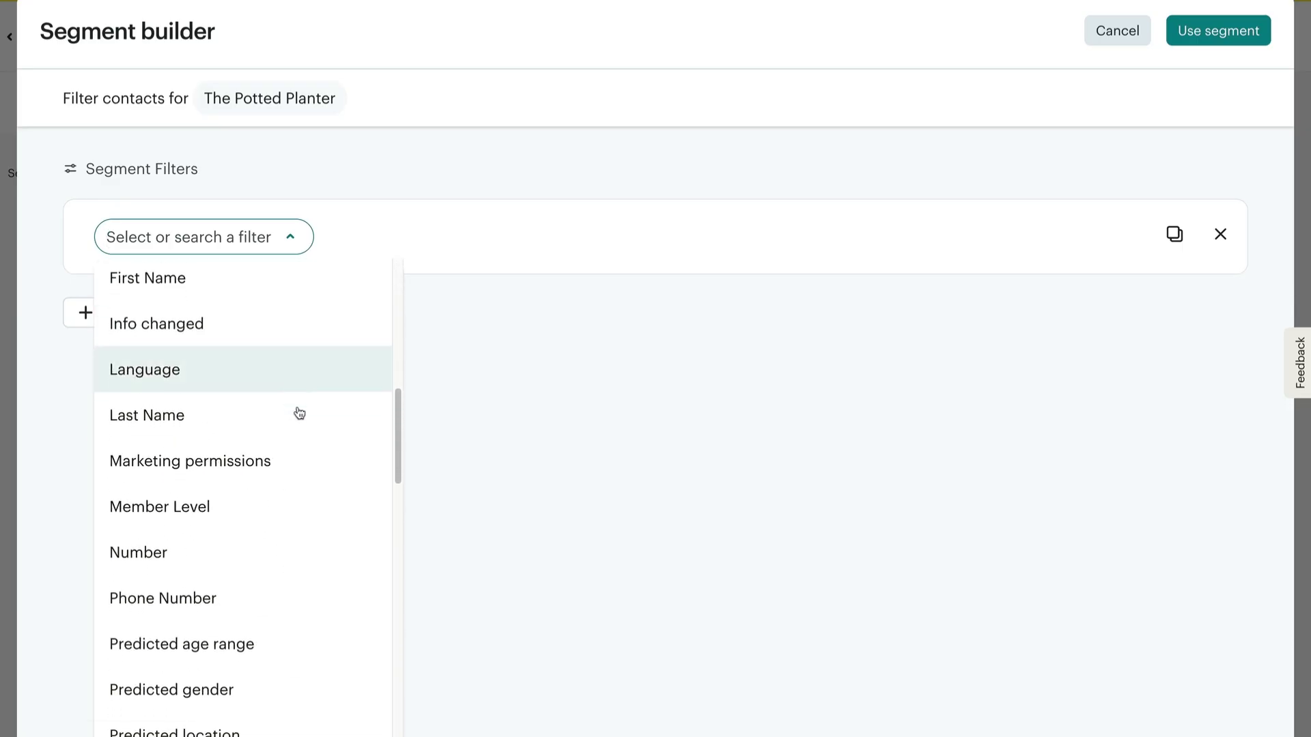
pyautogui.scroll(-10, 299, 413)
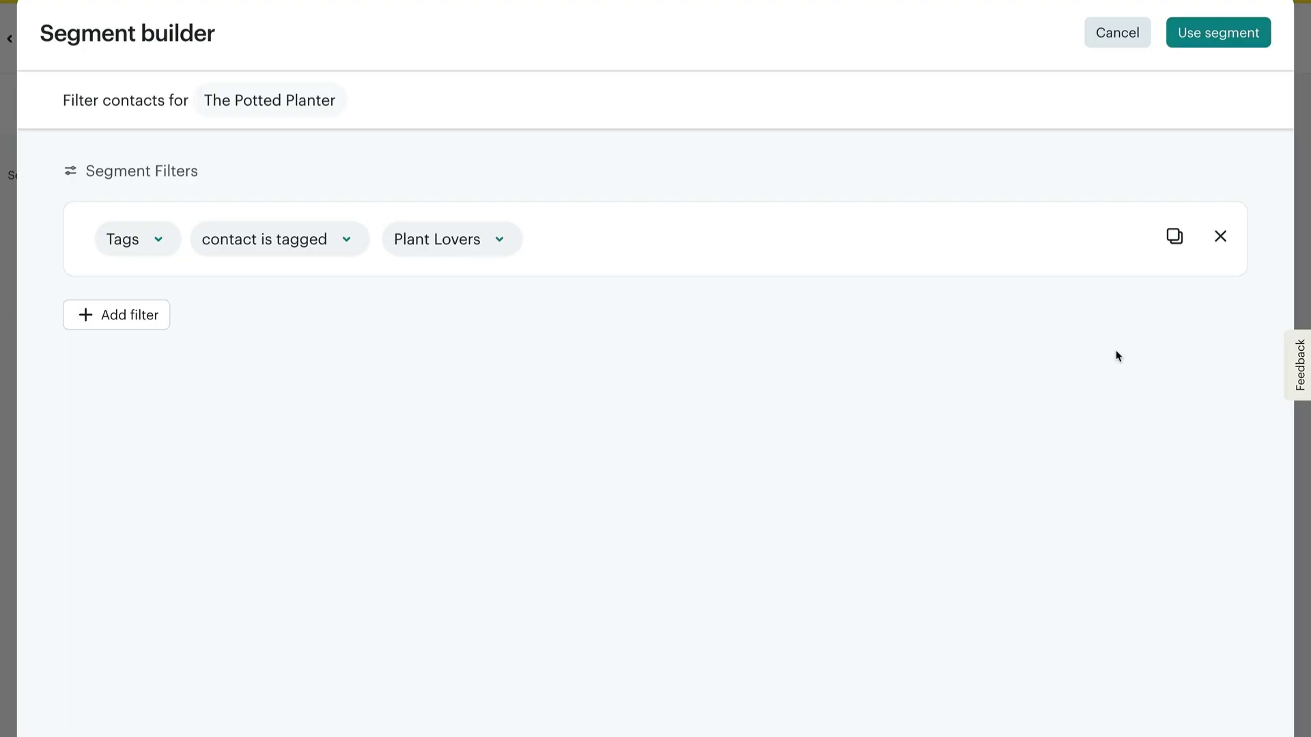
pyautogui.click(1235, 41)
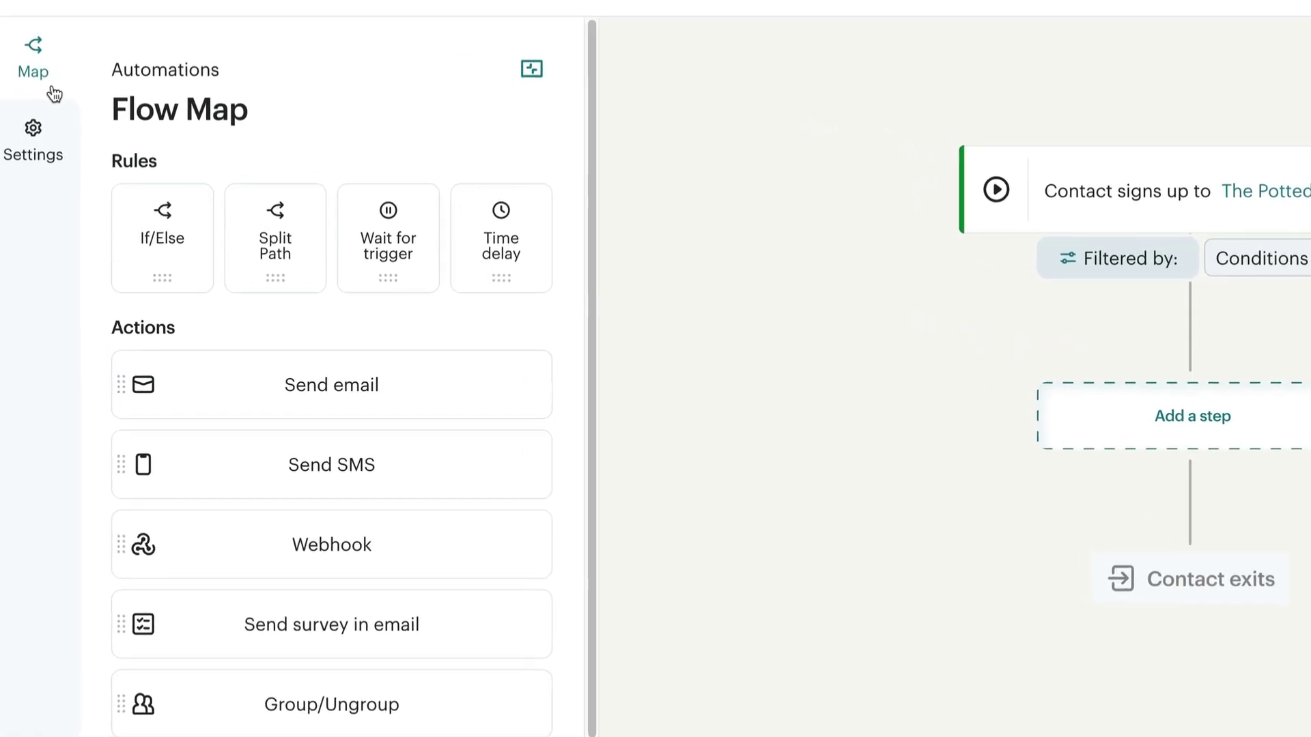
# Review the flow settings, then add a Send email step after the trigger.
pyautogui.click(34, 130)
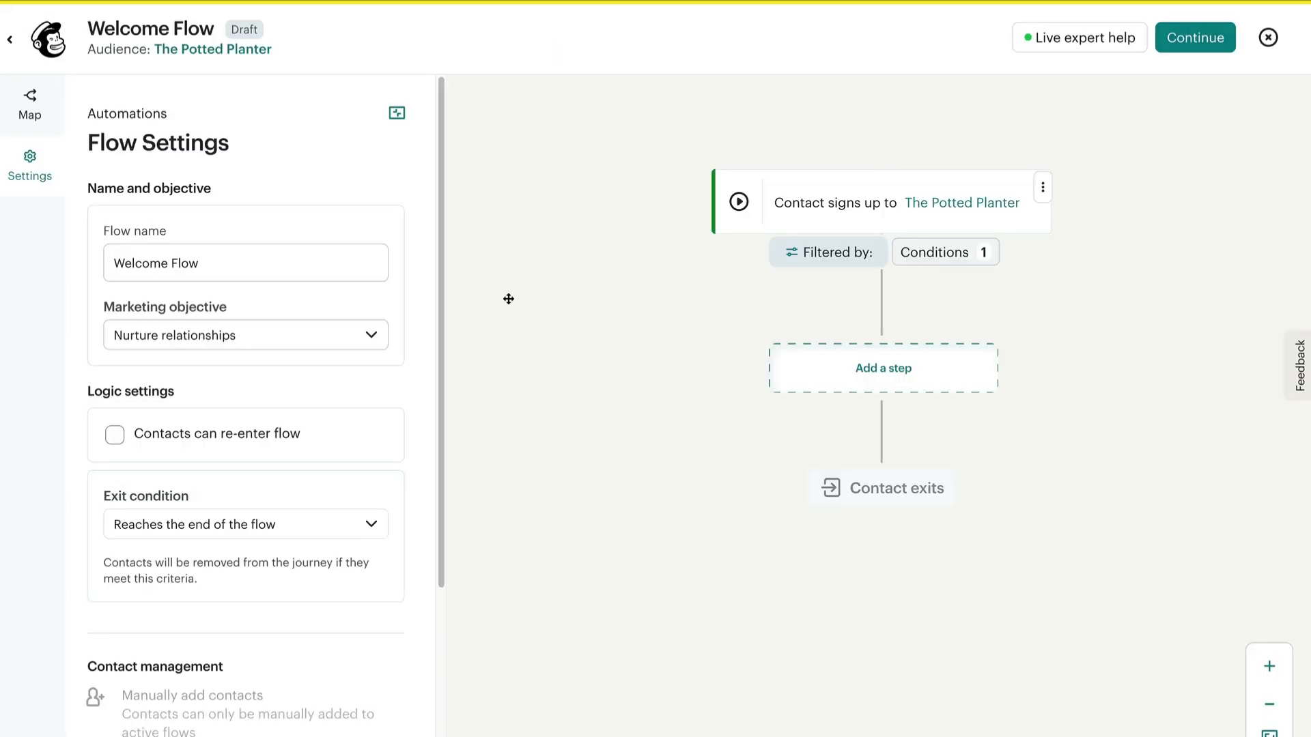
pyautogui.click(44, 129)
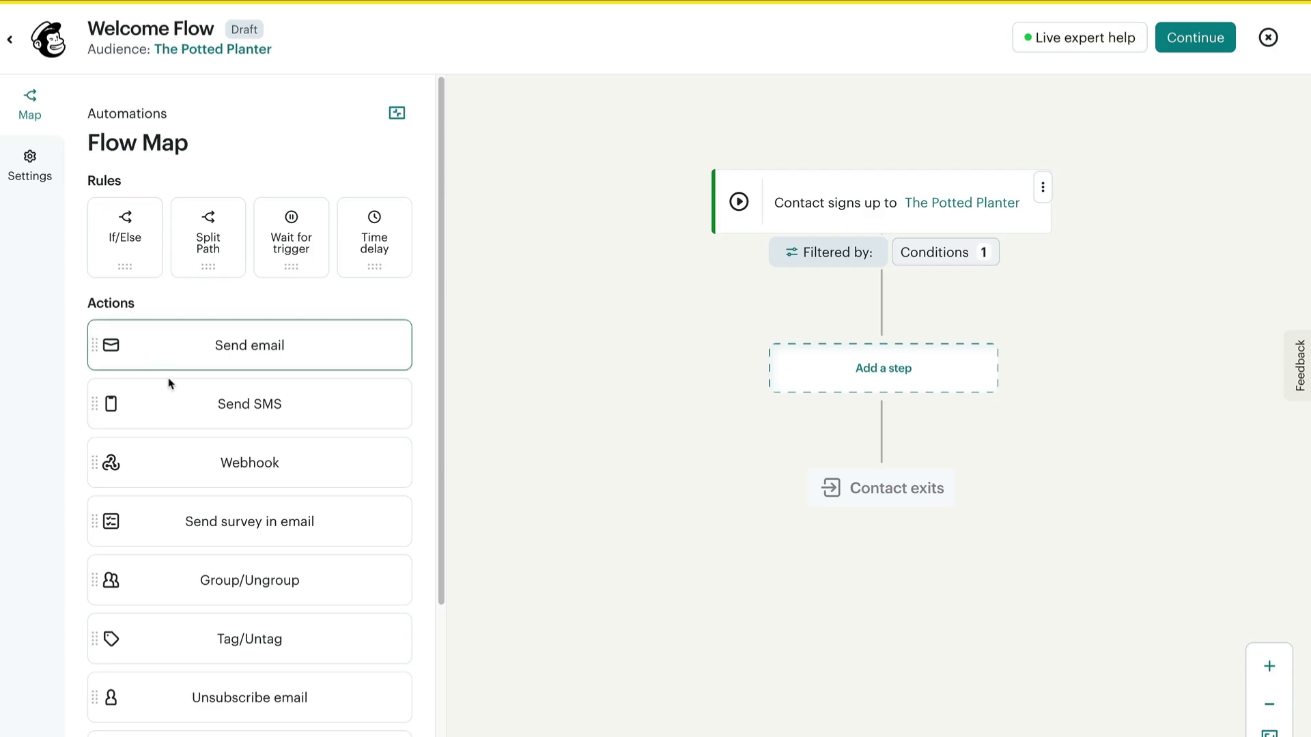
pyautogui.click(305, 355)
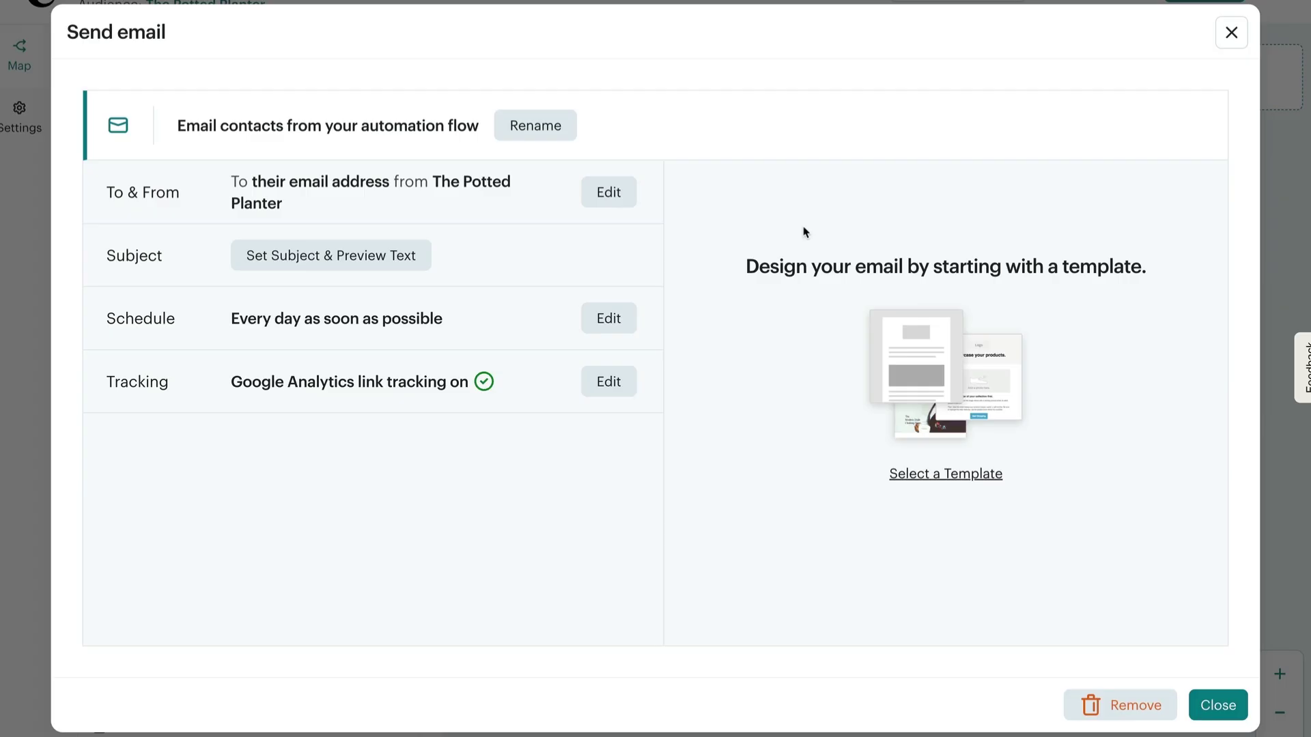
# Rename the first email to 'Welcome' and add a new step slot beneath it.
pyautogui.click(570, 133)
pyautogui.click(565, 125)
pyautogui.hotkey('ctrl', 'a')
pyautogui.write('W')
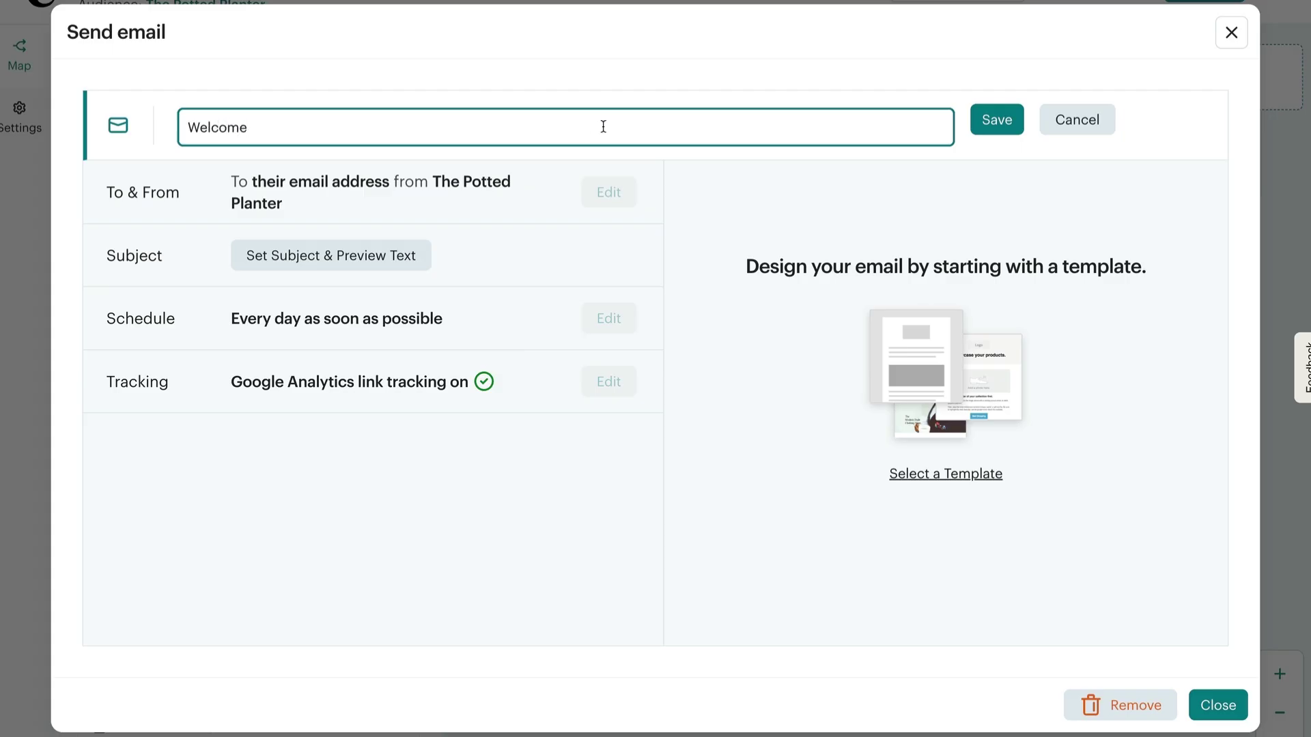
pyautogui.click(997, 126)
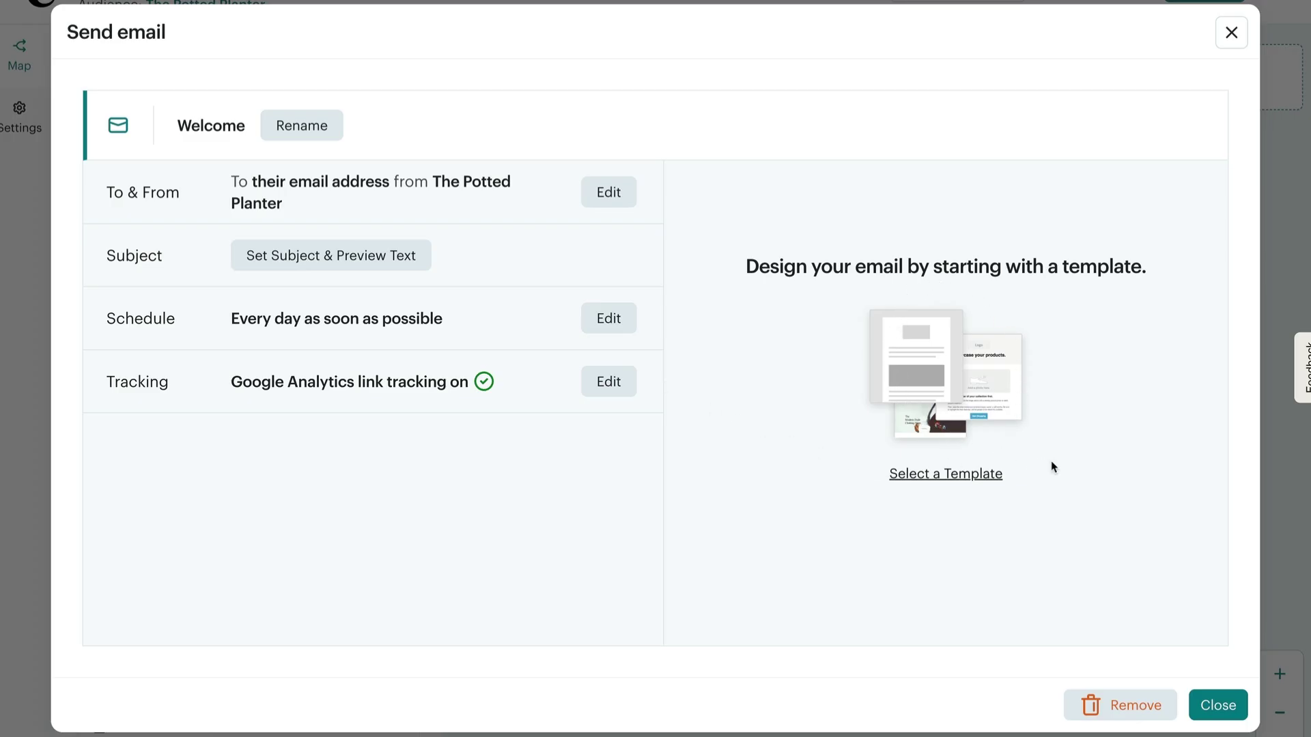
pyautogui.click(1216, 704)
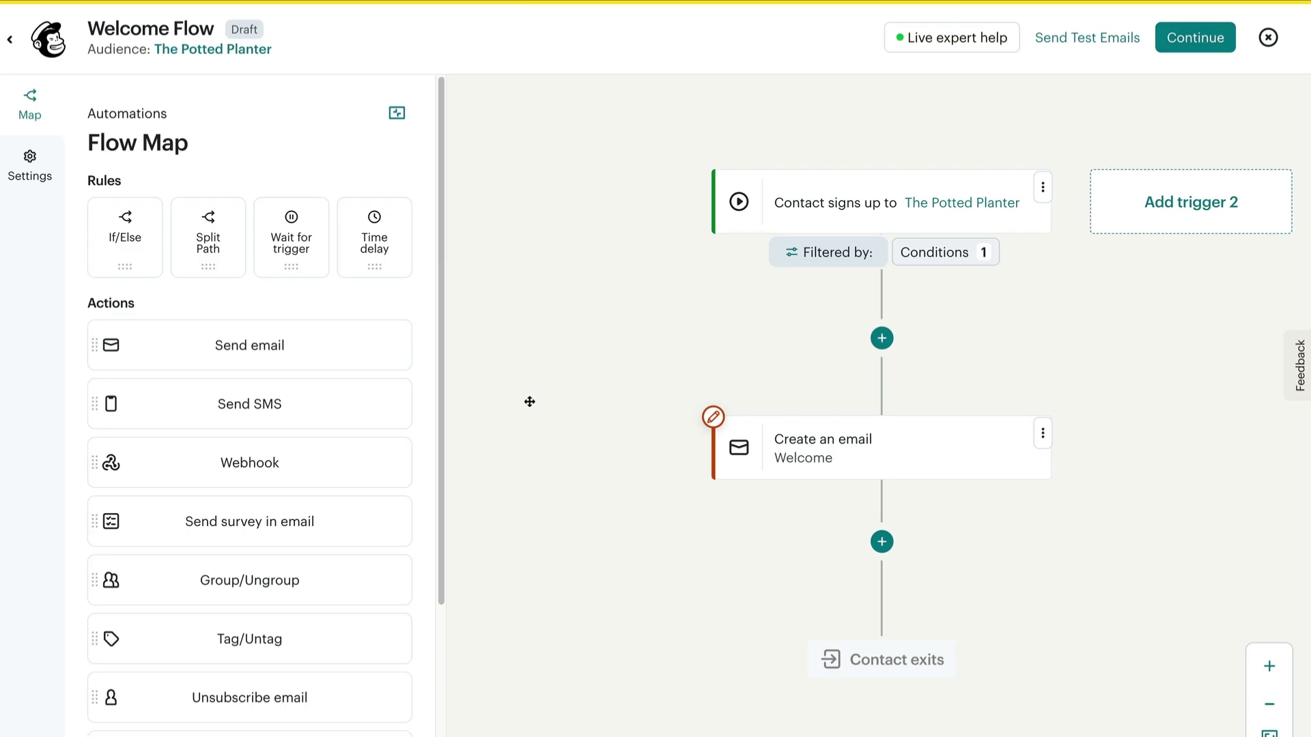
pyautogui.click(871, 547)
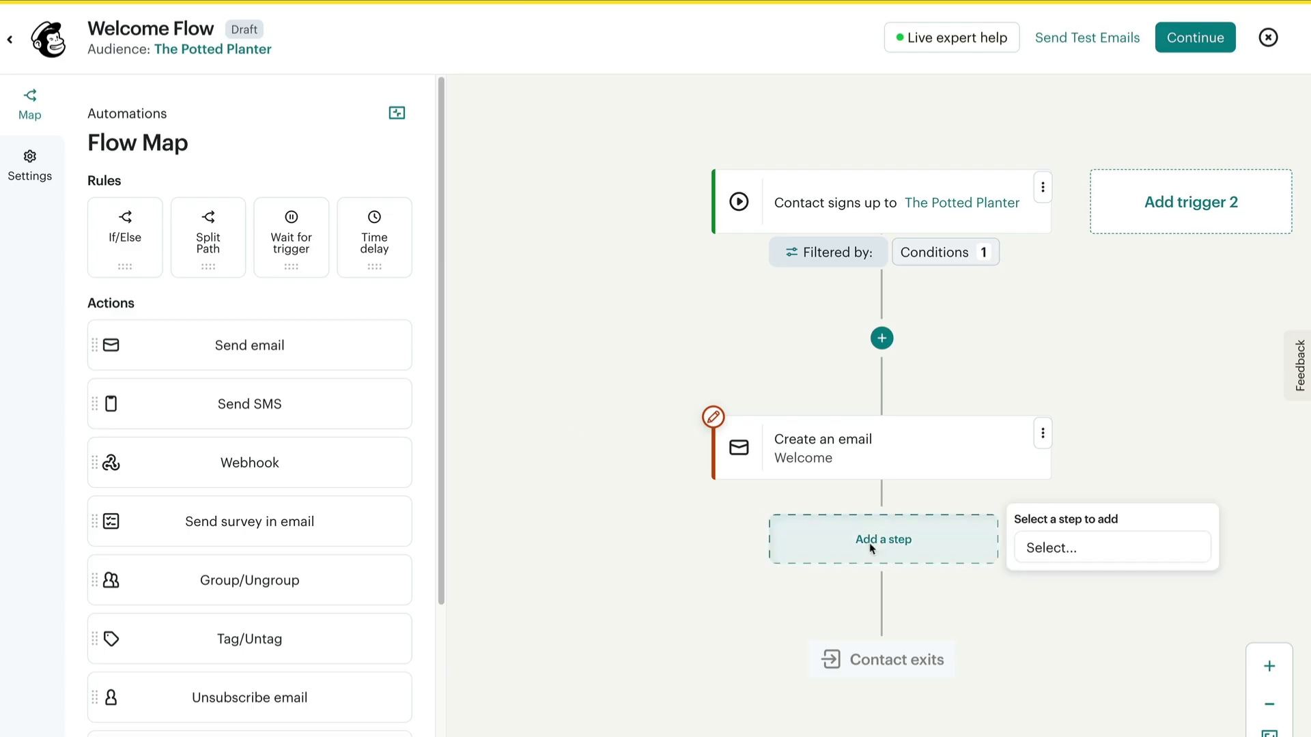
# Insert a 2-day Time delay step after the Welcome email.
pyautogui.click(1106, 554)
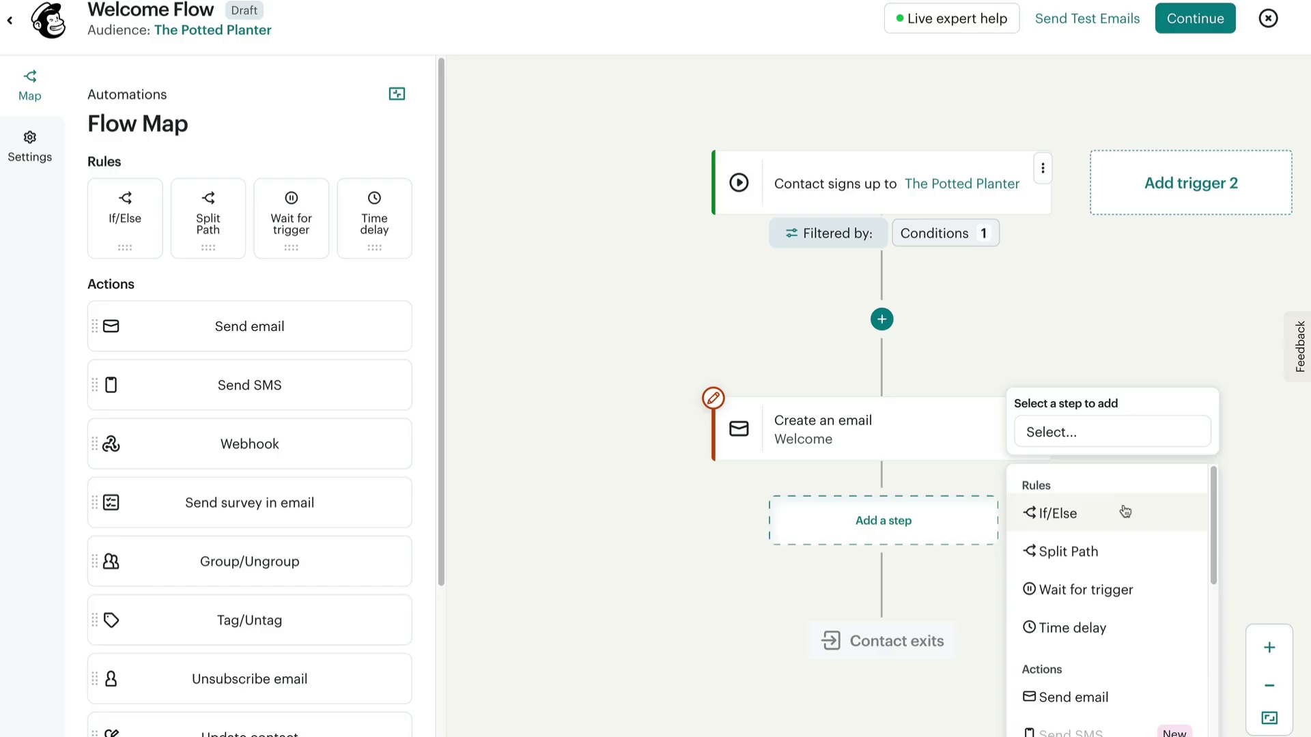
pyautogui.click(1133, 625)
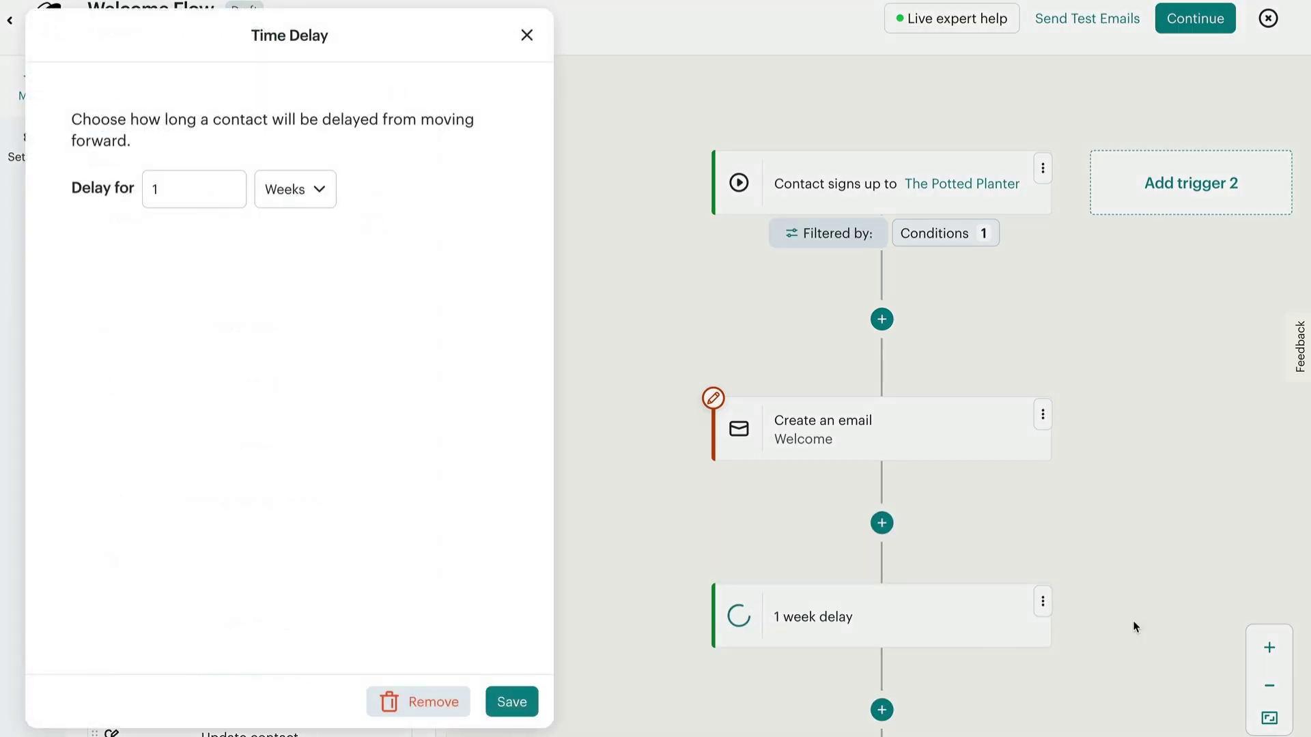
pyautogui.click(210, 197)
pyautogui.write('2')
pyautogui.click(269, 195)
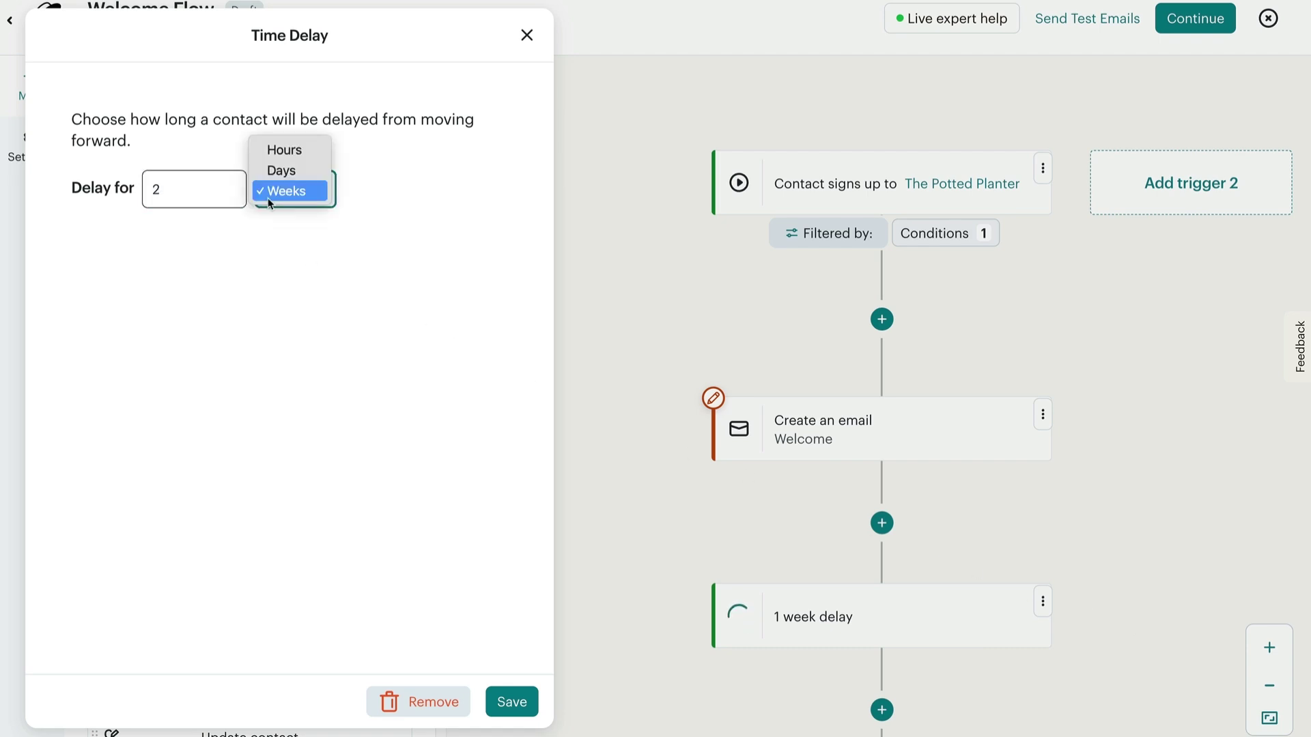
pyautogui.click(287, 172)
pyautogui.click(508, 700)
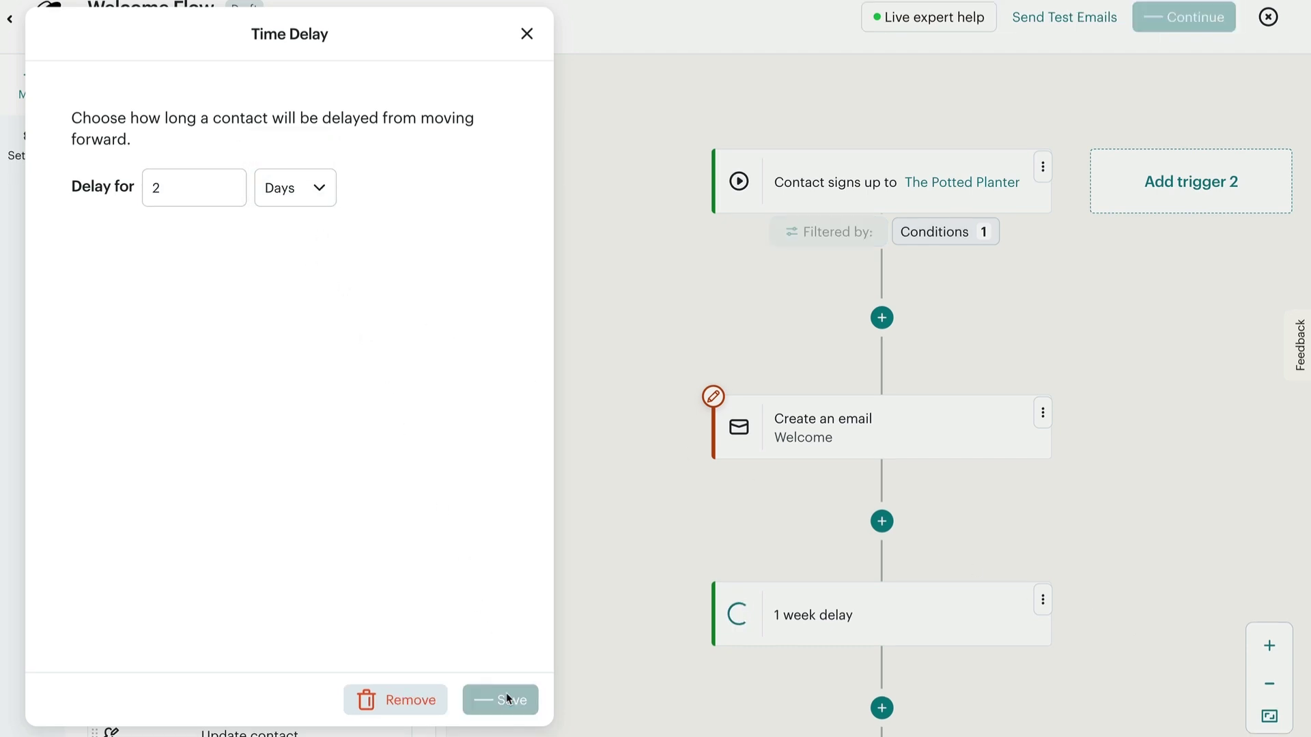
pyautogui.scroll(-3, 1137, 614)
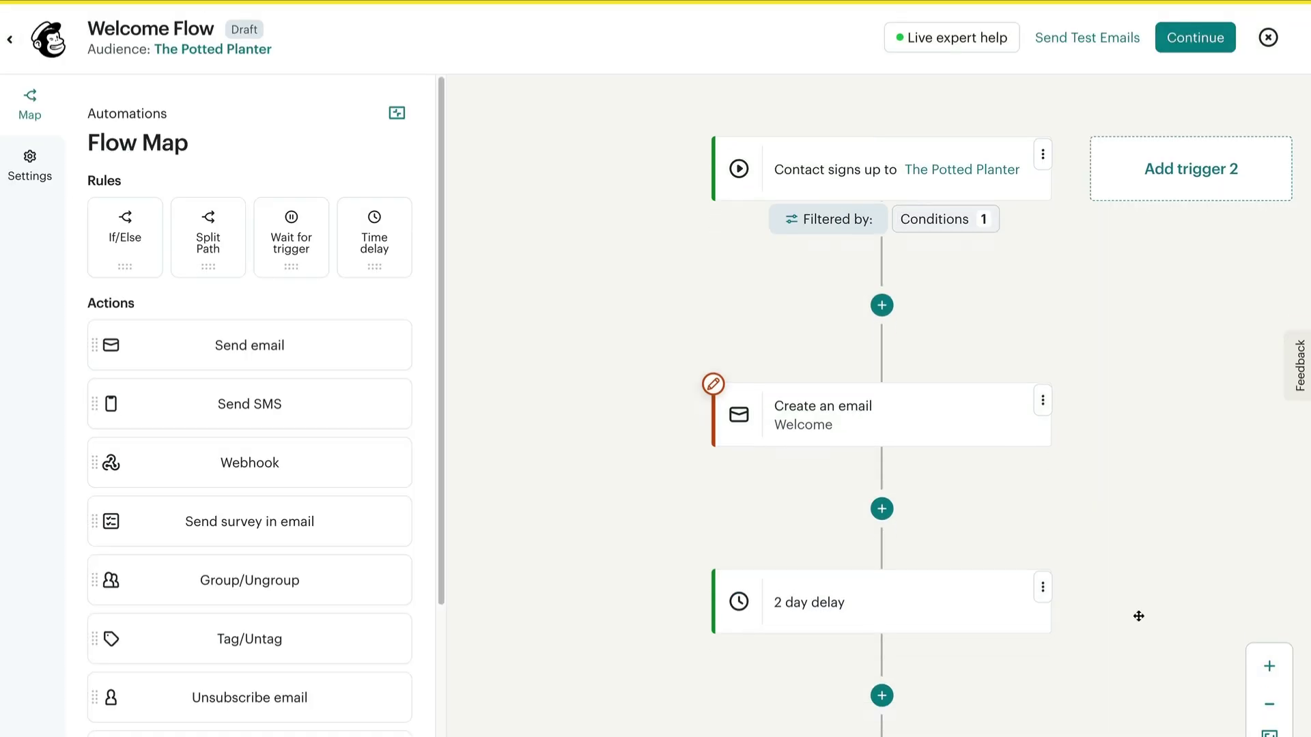
# Rename the second email step to 'Welcome Discount' and save it.
pyautogui.click(881, 545)
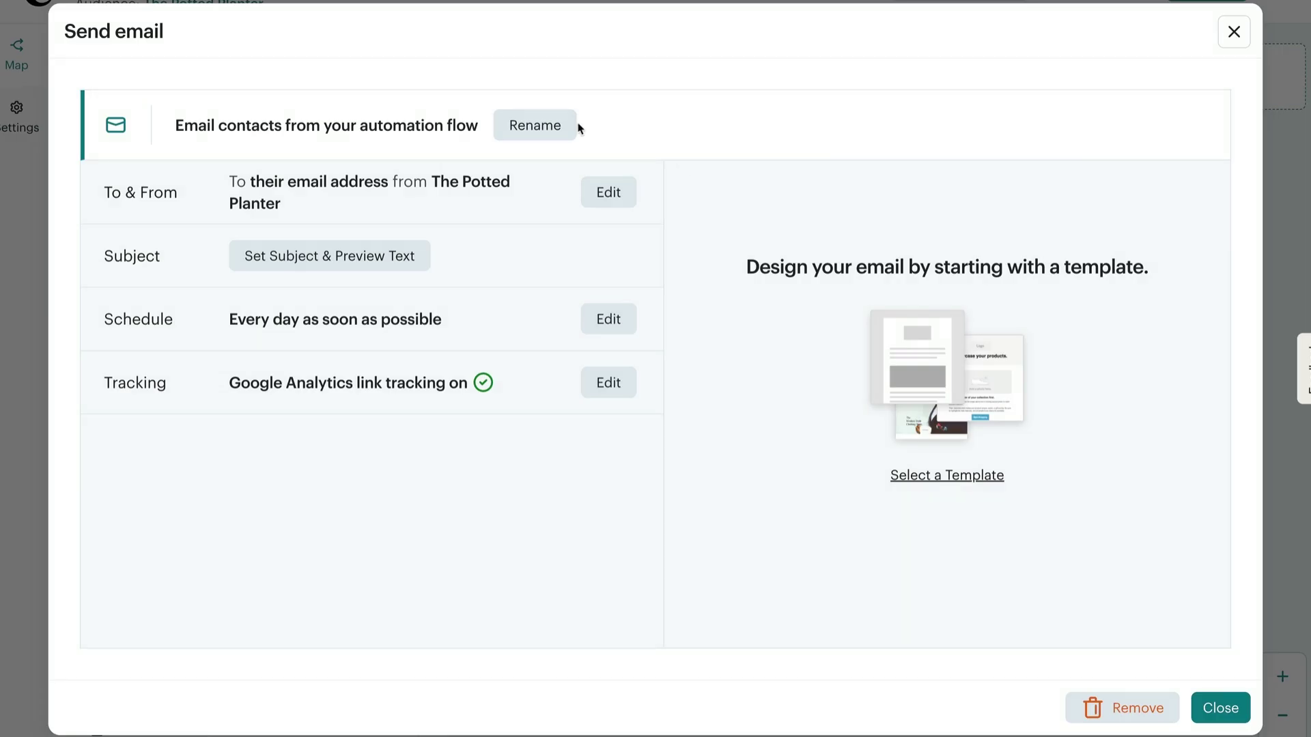
pyautogui.click(572, 126)
pyautogui.tripleClick(565, 123)
pyautogui.write('Welcome Discount')
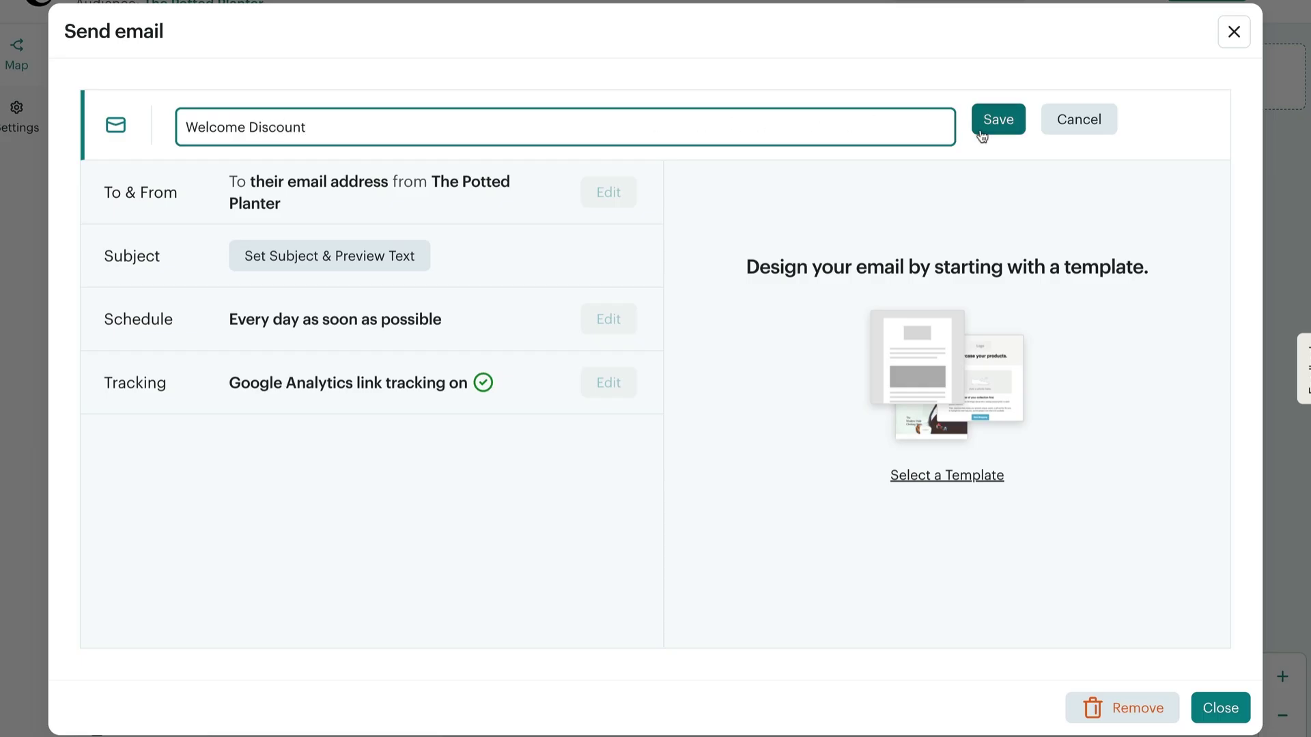
pyautogui.click(980, 129)
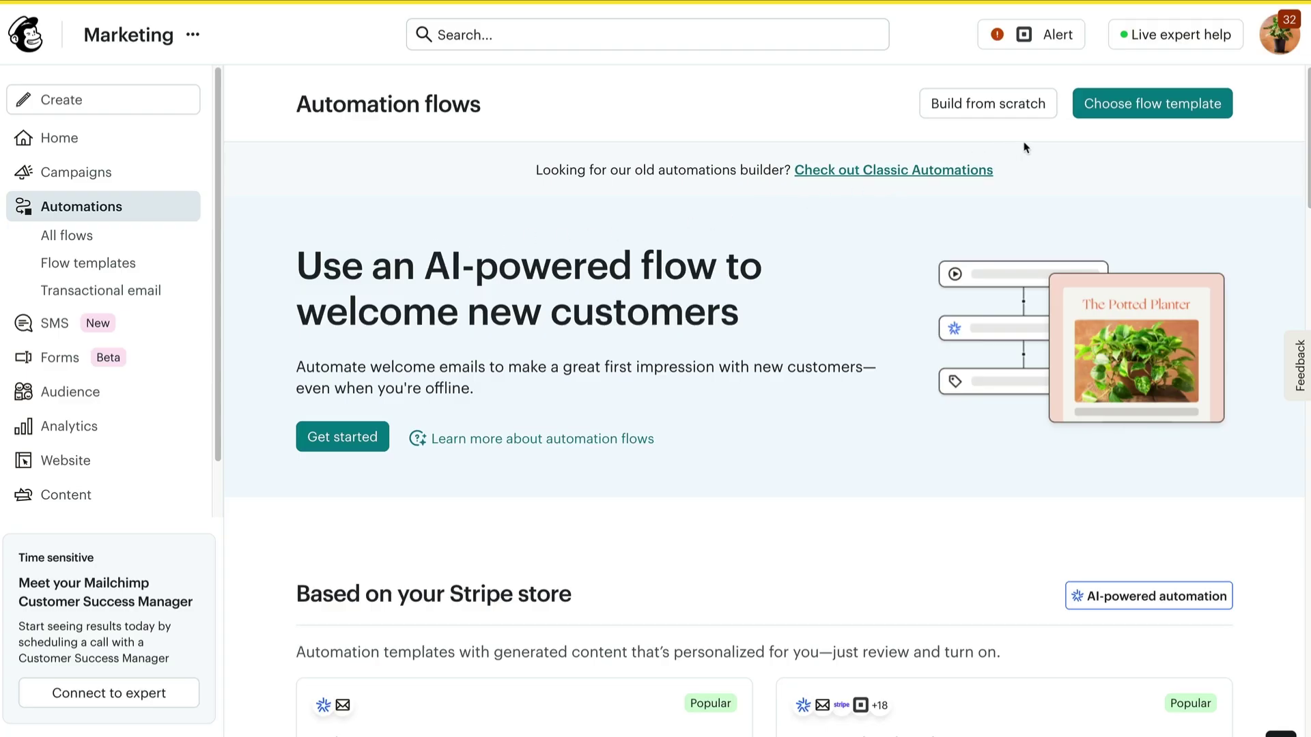
# Go to the Flow templates gallery from the Automation flows page.
pyautogui.click(1159, 104)
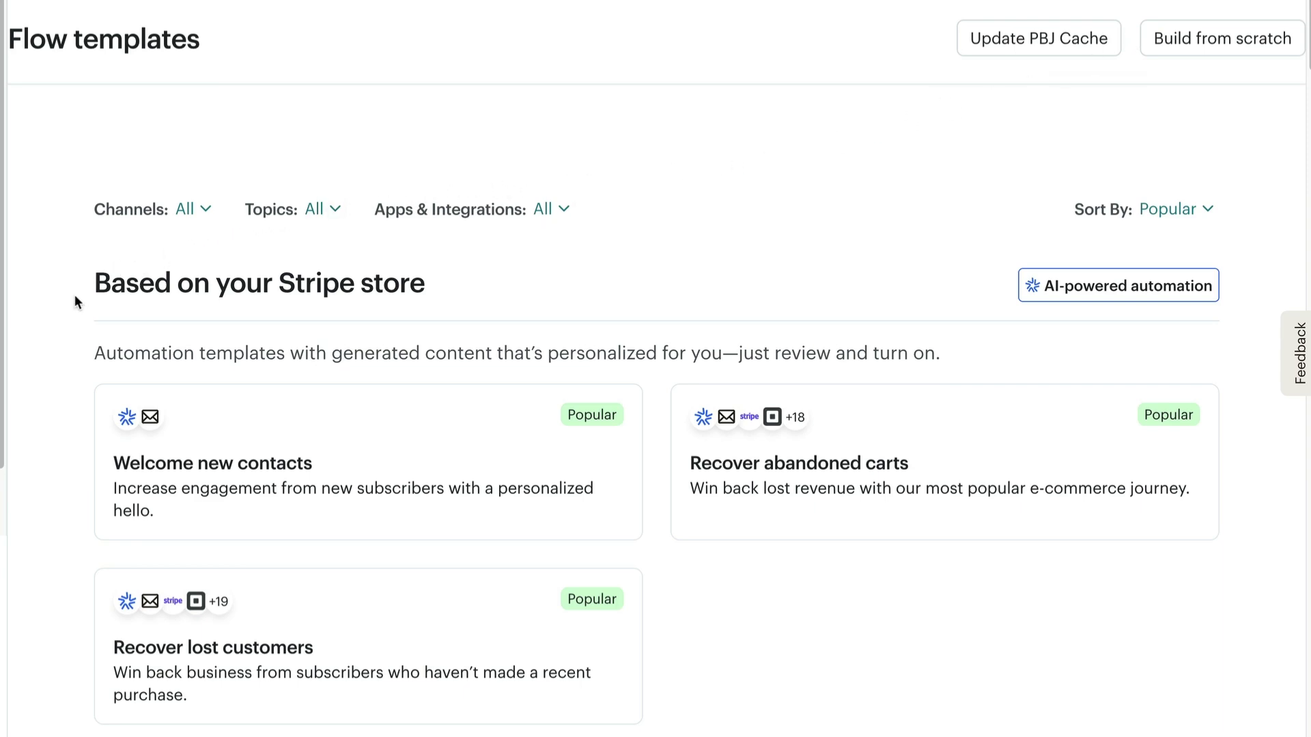
# Filter the flow templates by the Shopify app integration.
pyautogui.scroll(-6, 61, 323)
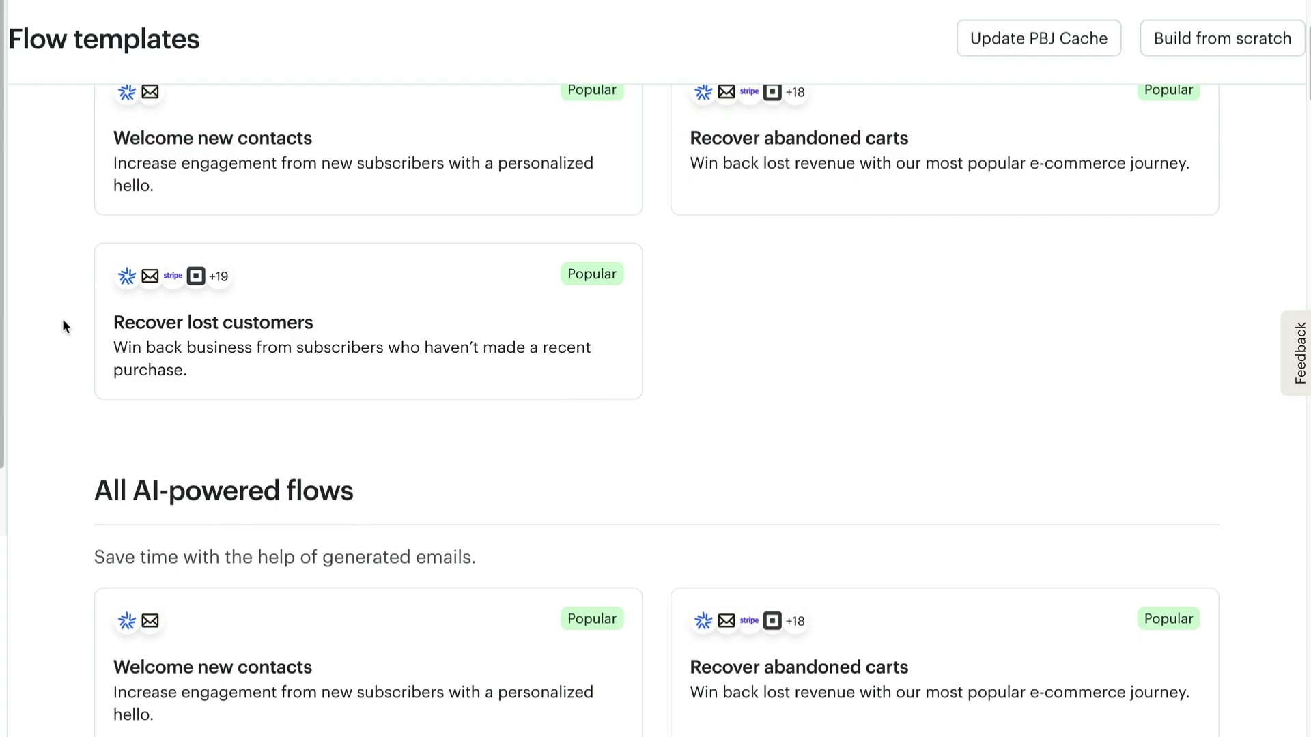
pyautogui.scroll(-1, 63, 327)
pyautogui.scroll(-6, 63, 327)
pyautogui.scroll(-3, 63, 318)
pyautogui.scroll(15, 63, 318)
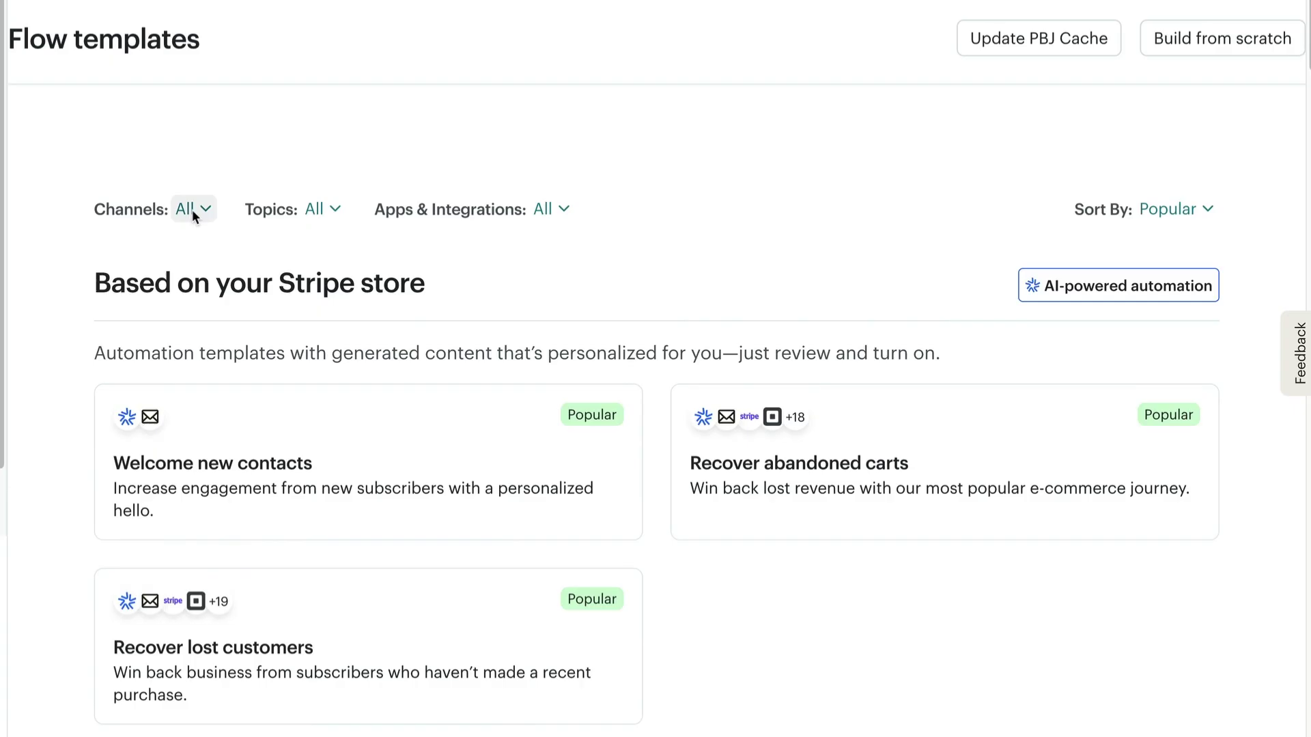
pyautogui.click(567, 214)
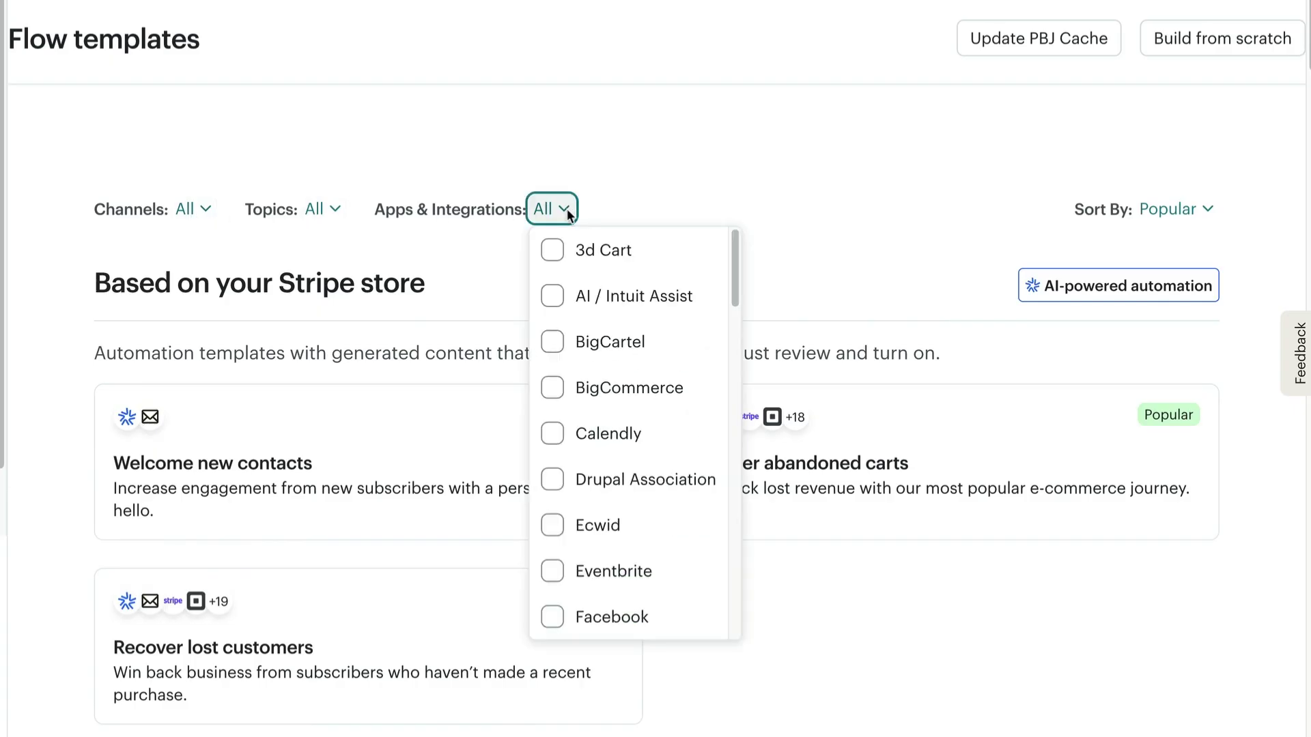
pyautogui.scroll(-8, 632, 351)
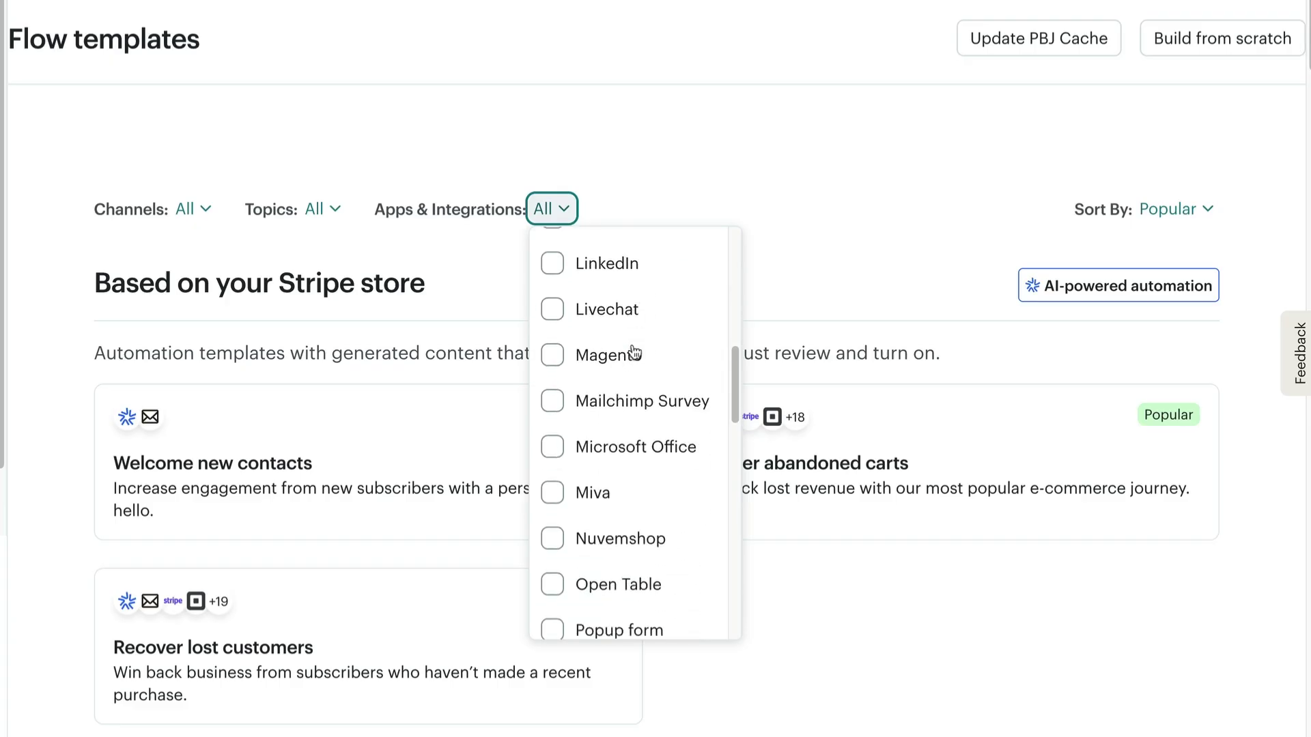
pyautogui.scroll(-4, 632, 351)
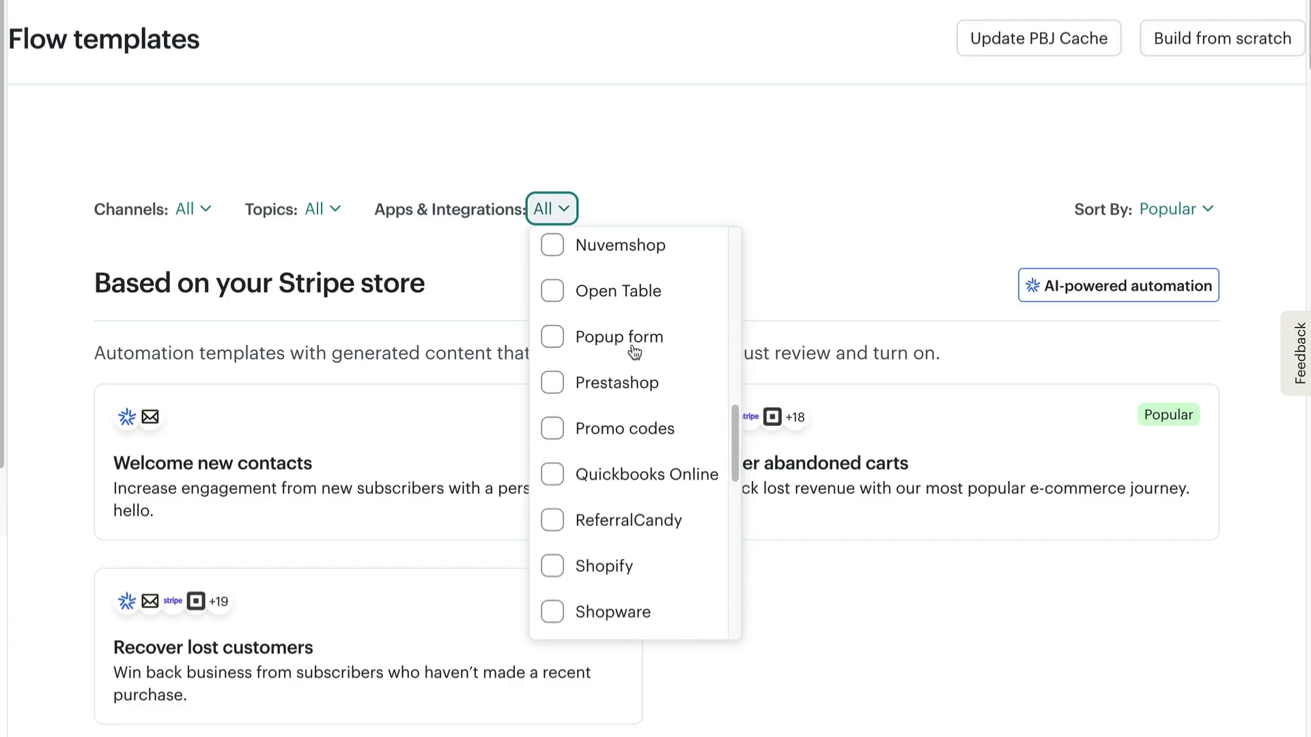
pyautogui.click(554, 574)
pyautogui.click(887, 579)
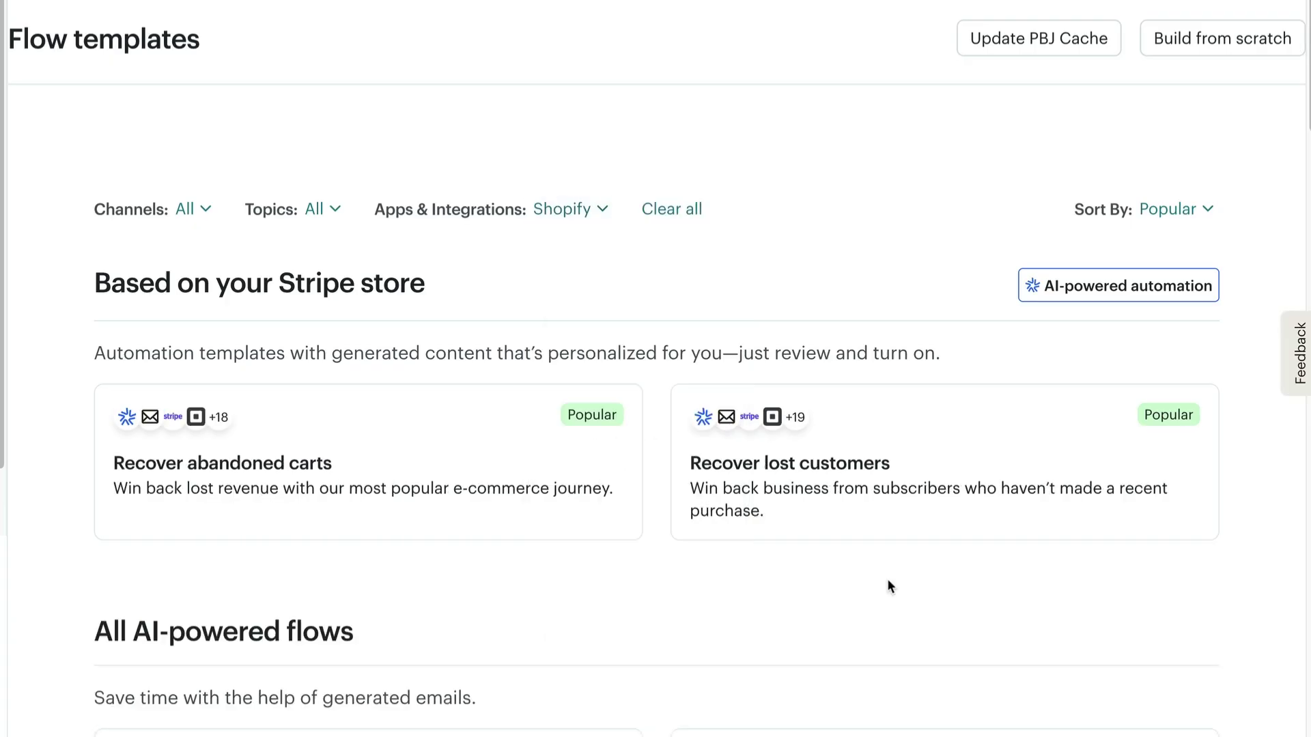
pyautogui.scroll(-2, 1083, 572)
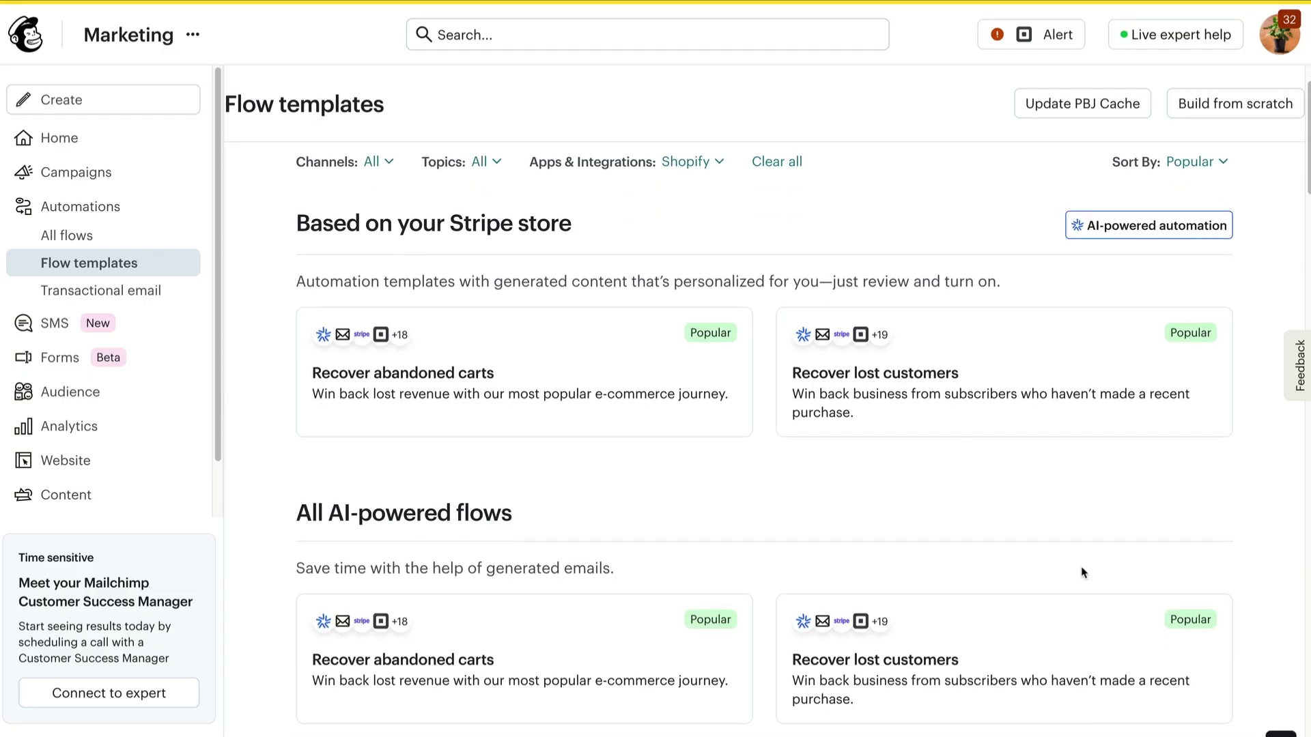
# Open the 'Target contacts who search for a specific term in your Shopify store' template and review its one-email flow.
pyautogui.scroll(-12, 1082, 572)
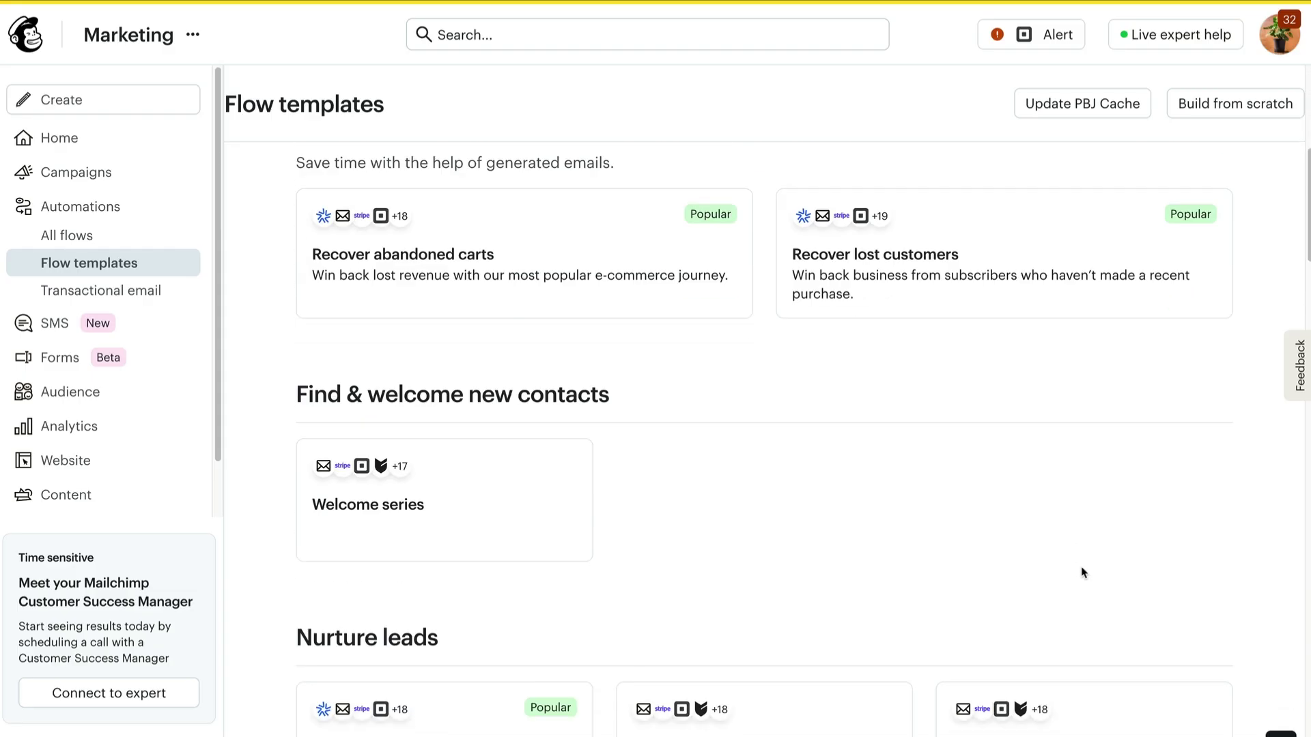
pyautogui.scroll(-1, 1083, 572)
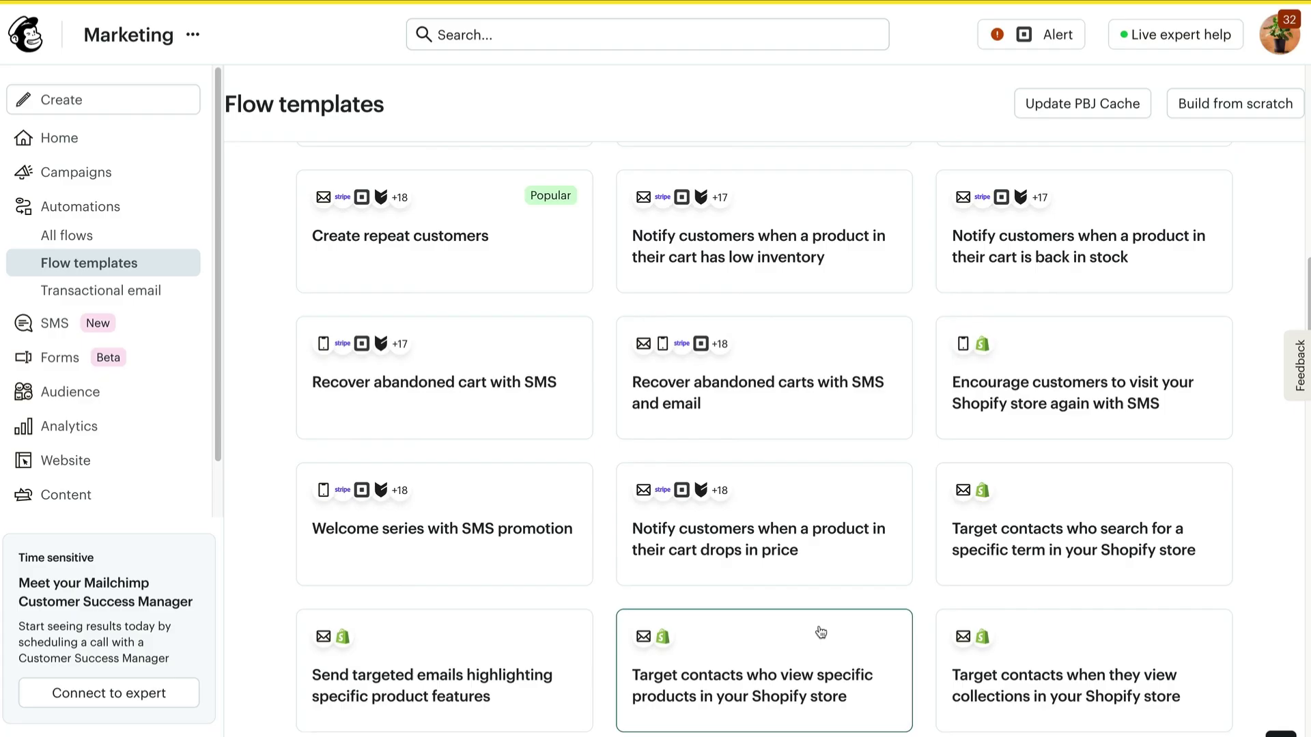
pyautogui.click(1126, 573)
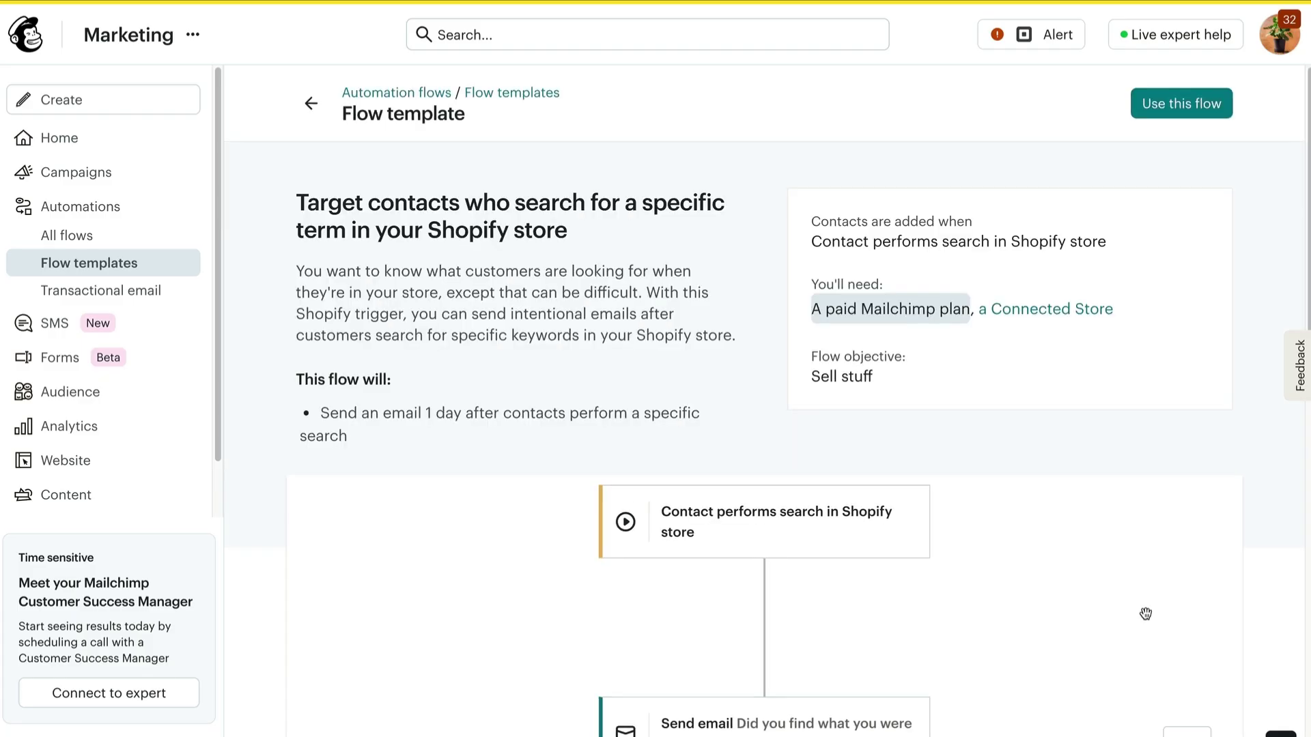
pyautogui.scroll(-3, 1149, 611)
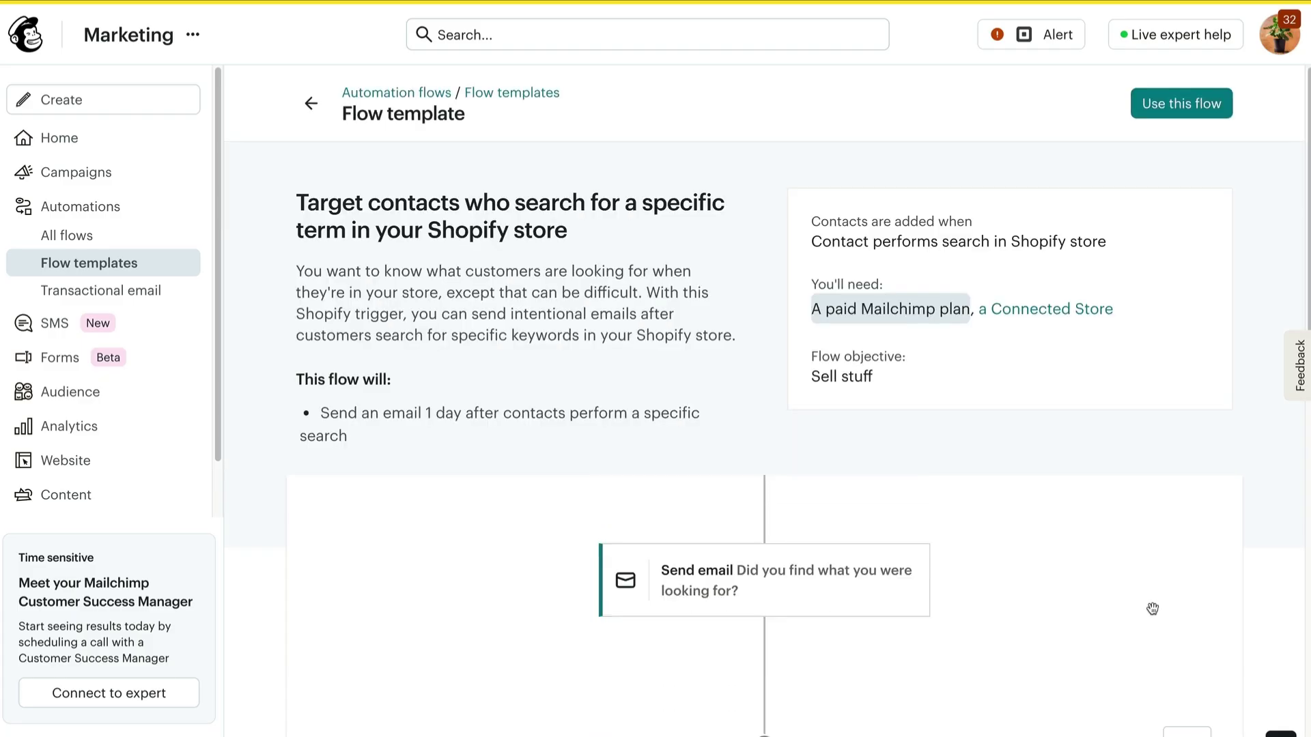
pyautogui.scroll(-1, 1152, 608)
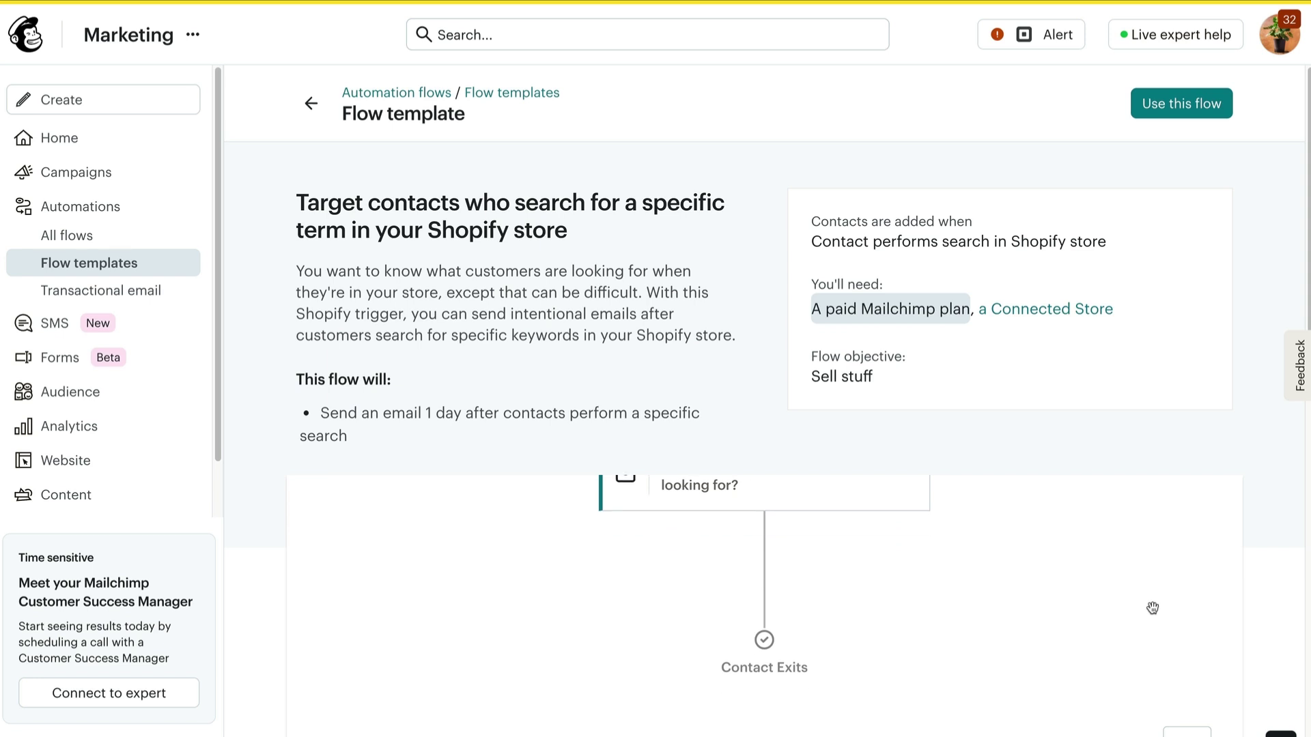